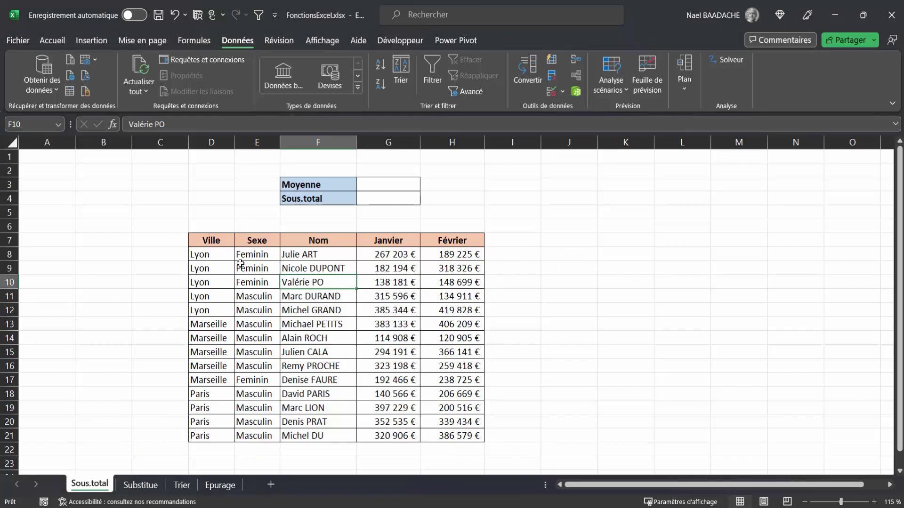
# Review the January amounts and names, then add filters to the table headers
pyautogui.click(386, 255)
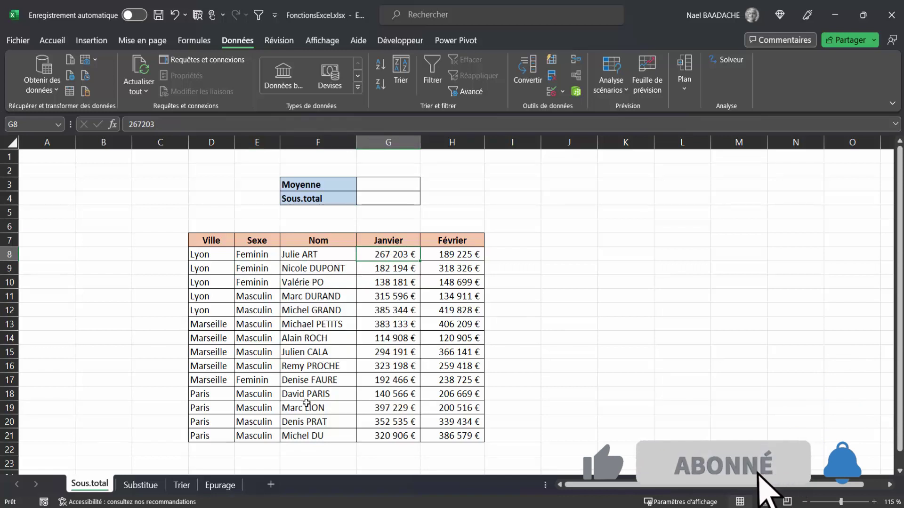
pyautogui.click(312, 282)
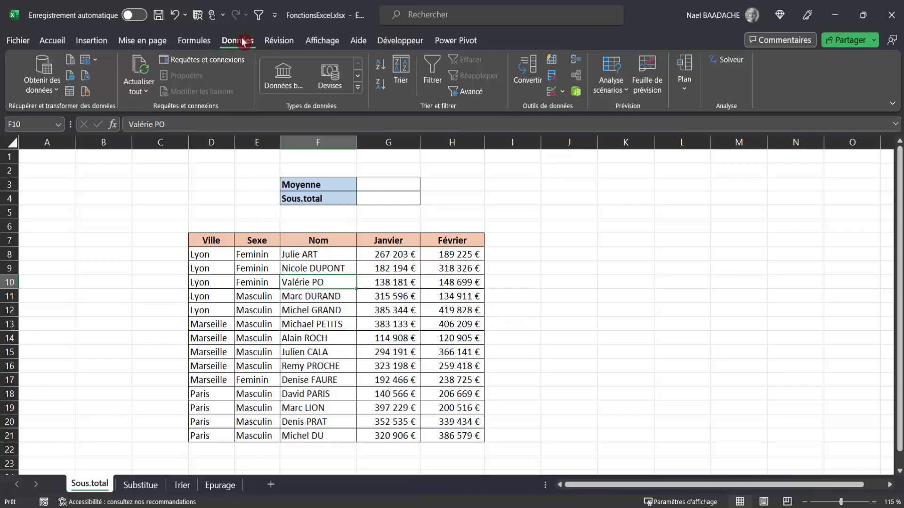
pyautogui.click(435, 68)
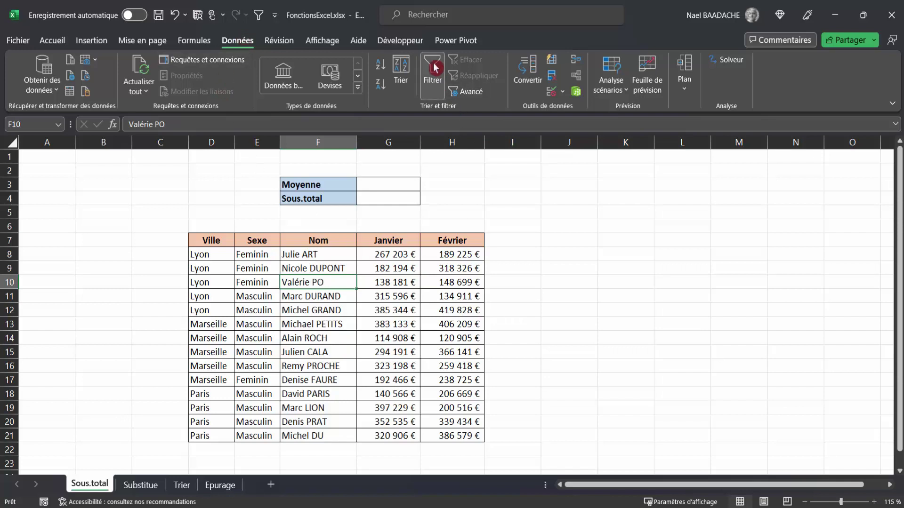
# Enter =MOYENNE(G8:G21) in G3 to average the Janvier amounts, giving 271 975
pyautogui.click(394, 185)
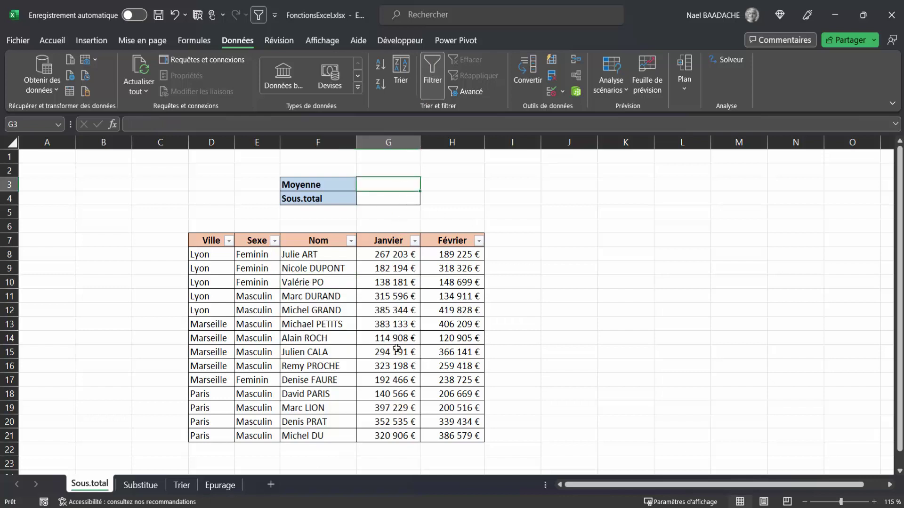
pyautogui.write('=moy')
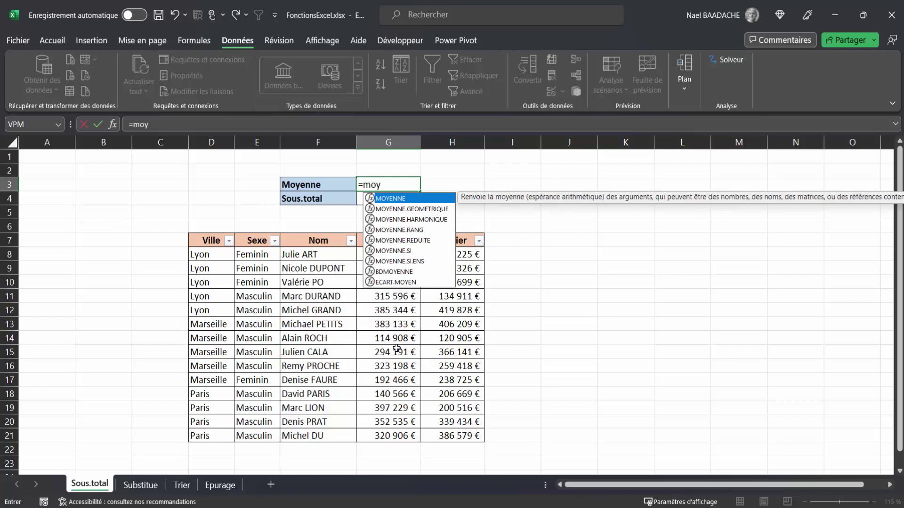
pyautogui.doubleClick(390, 198)
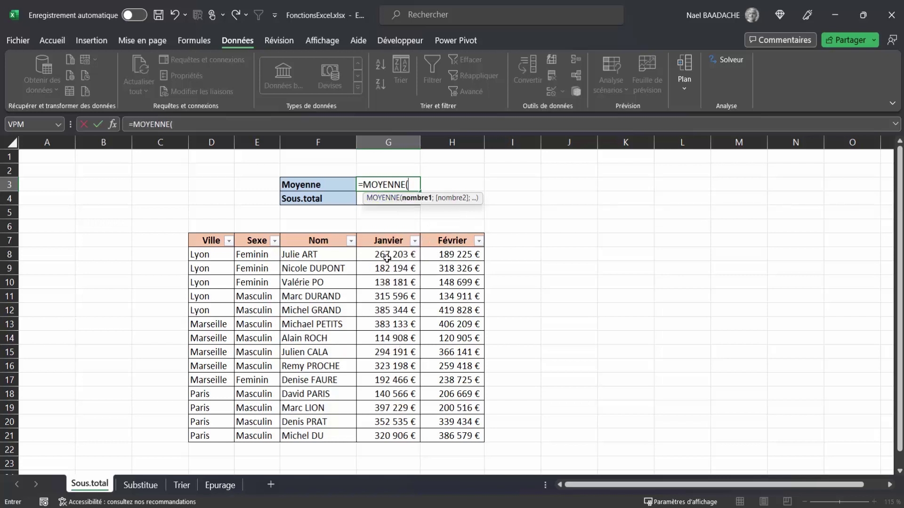
pyautogui.moveTo(387, 258); pyautogui.dragTo(377, 441)
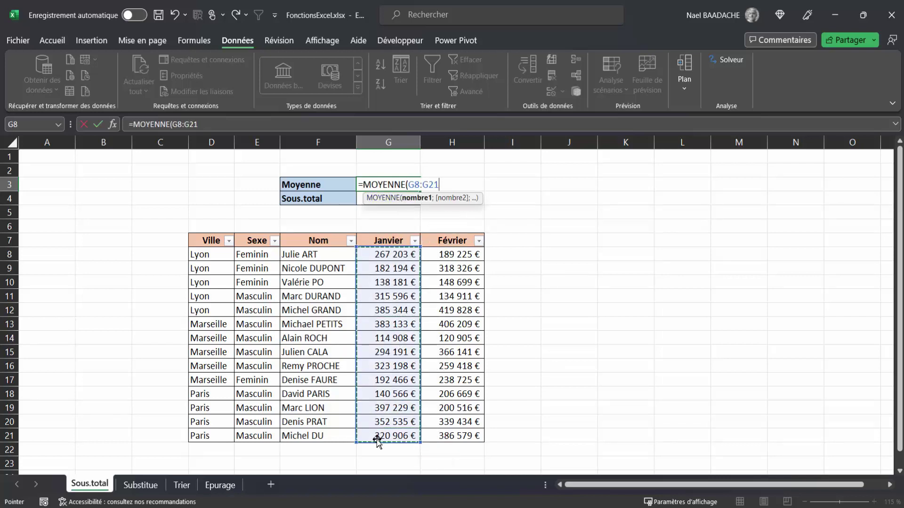
pyautogui.press('Return')
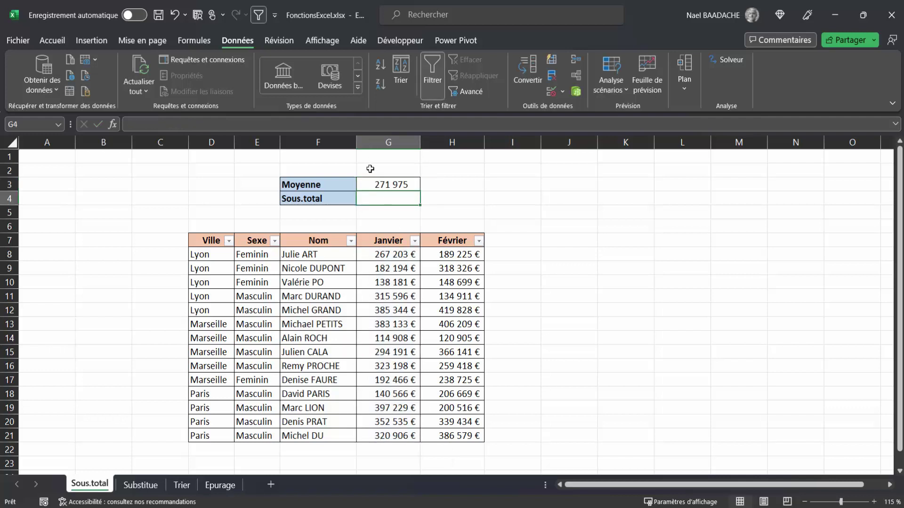
pyautogui.click(380, 184)
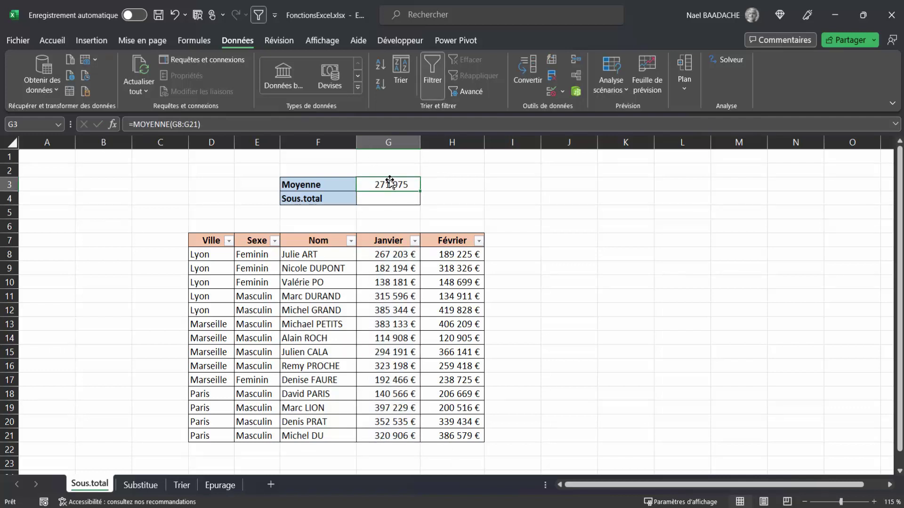
pyautogui.click(351, 242)
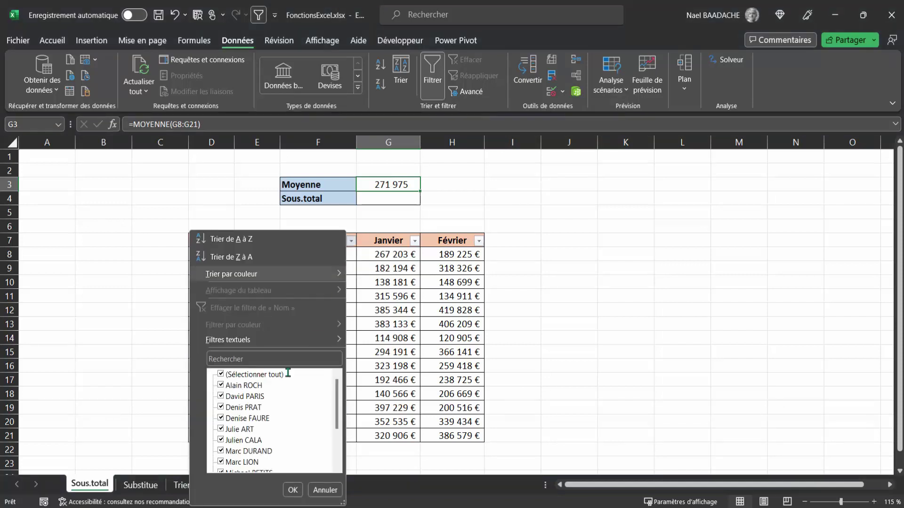
pyautogui.click(222, 375)
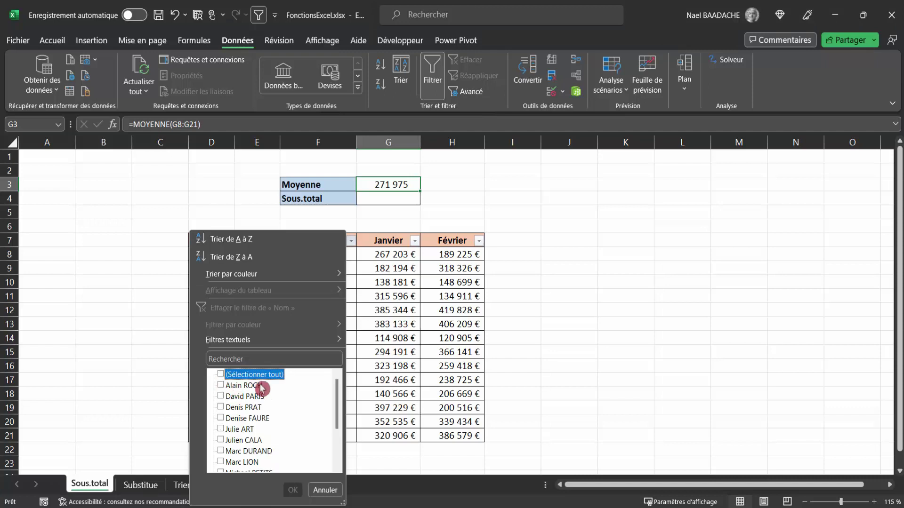
pyautogui.click(227, 386)
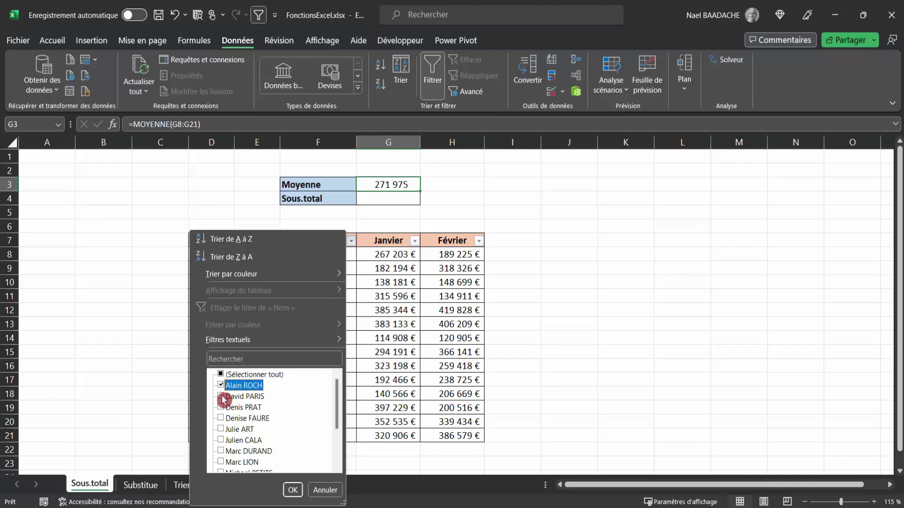
pyautogui.click(222, 397)
pyautogui.click(291, 490)
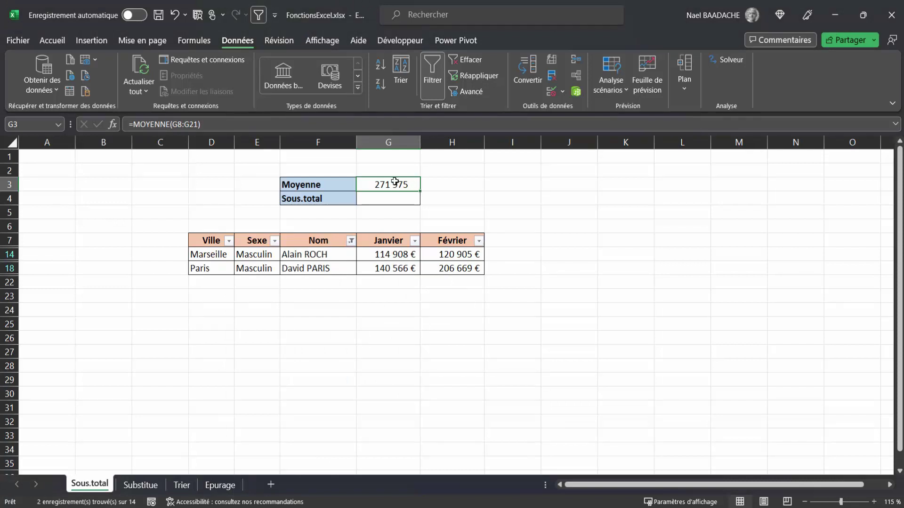
pyautogui.click(351, 241)
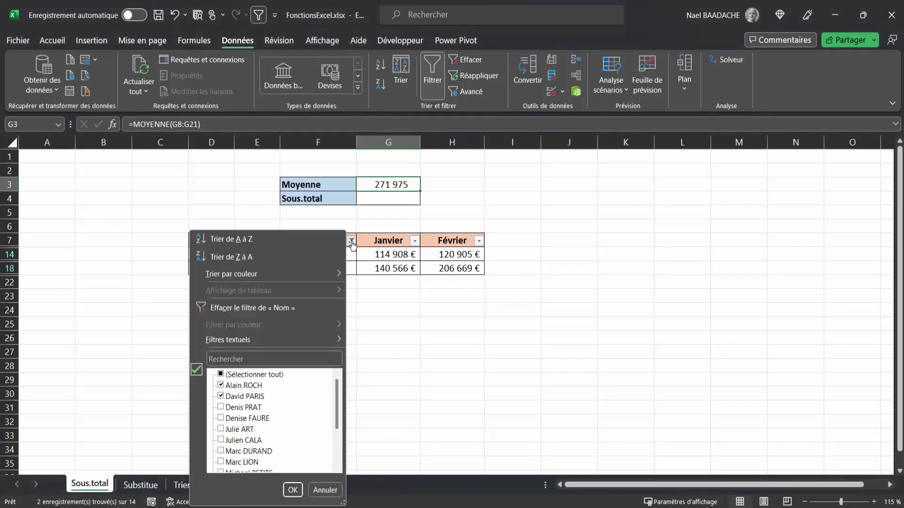
pyautogui.click(248, 309)
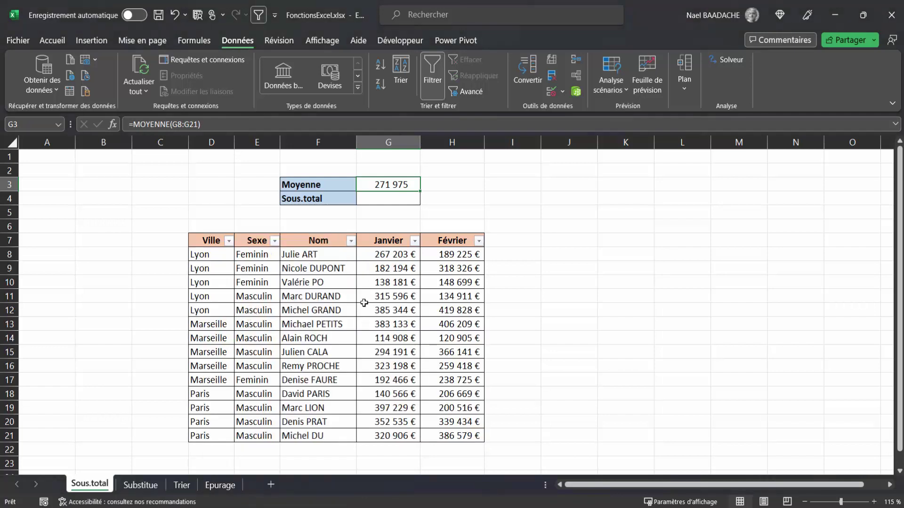
pyautogui.click(391, 201)
# Enter =SOUS.TOTAL(1;G8:G21) in G4, averaging the Janvier amounts to 271 975
pyautogui.write('=')
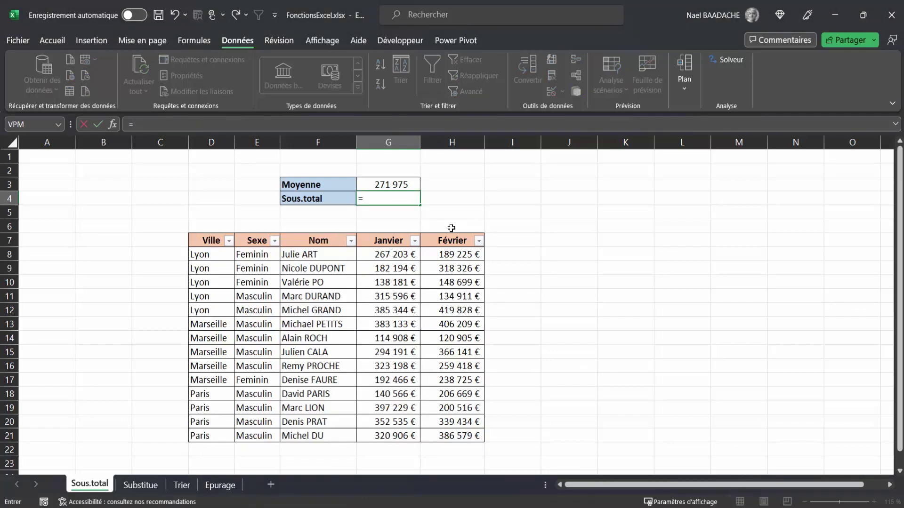
pyautogui.write('sous')
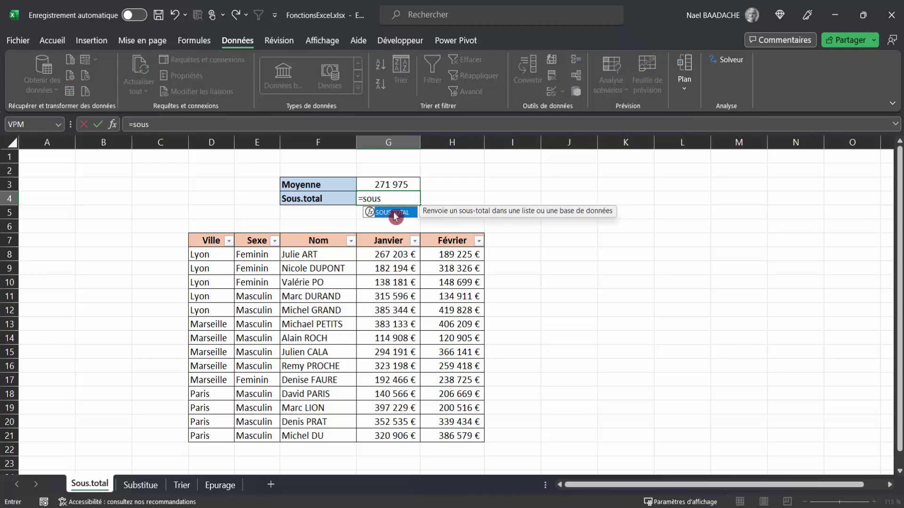
pyautogui.doubleClick(395, 216)
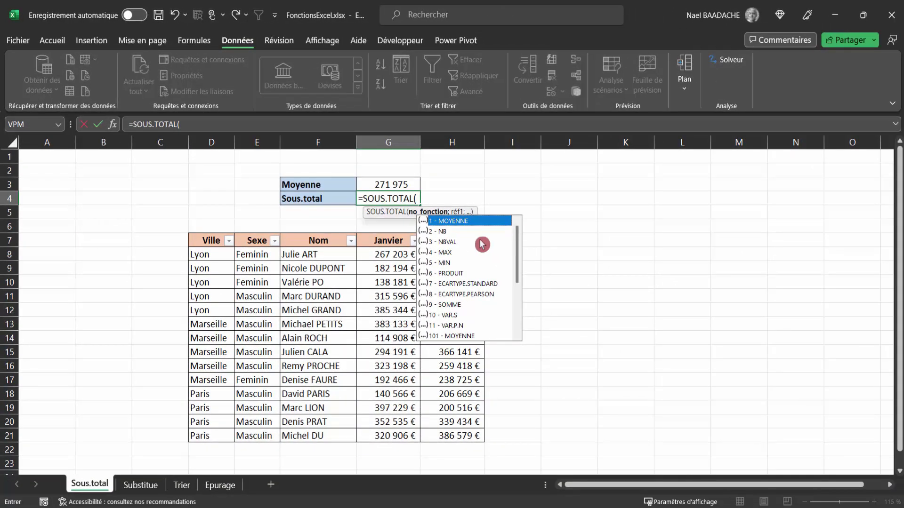
pyautogui.write('1;')
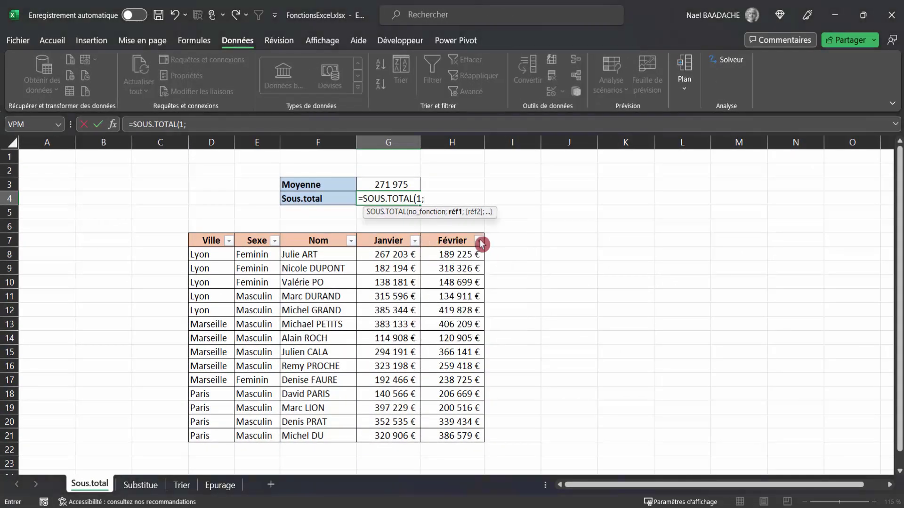
pyautogui.moveTo(374, 254); pyautogui.dragTo(378, 432)
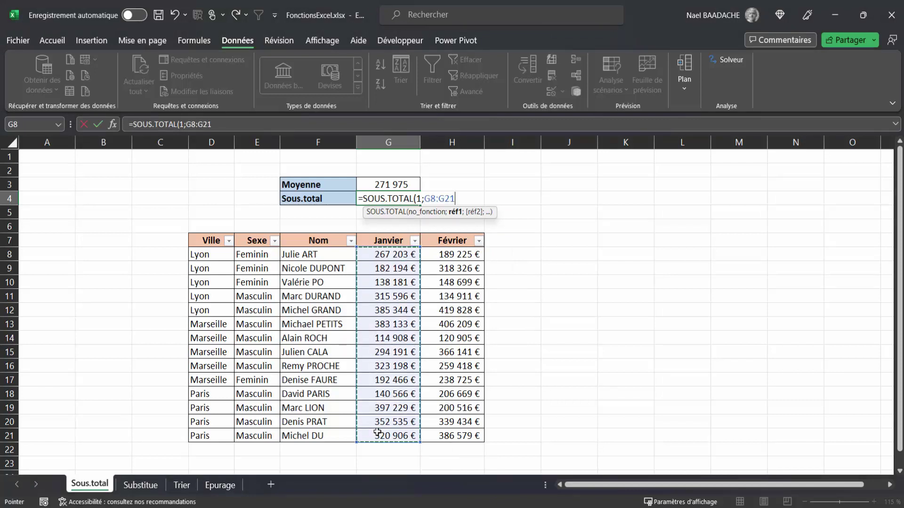
pyautogui.write(')')
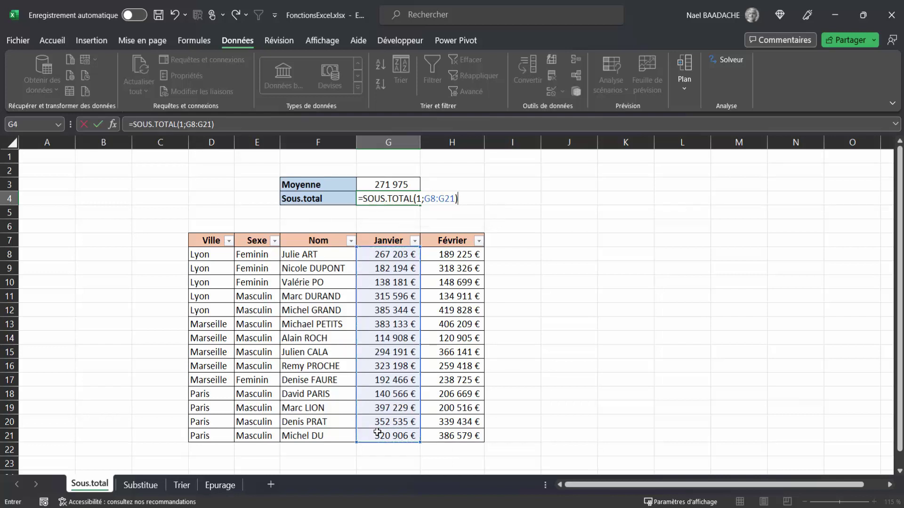
pyautogui.press('Return')
pyautogui.click(397, 199)
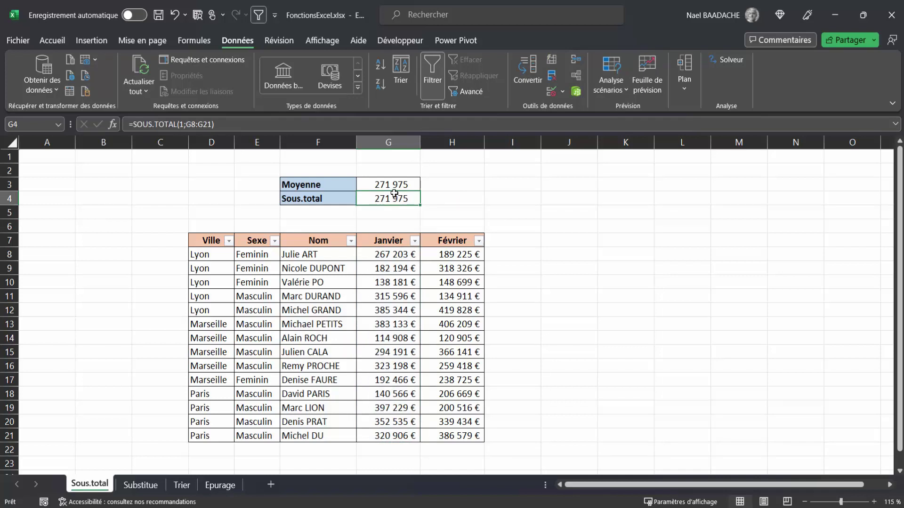
pyautogui.click(351, 241)
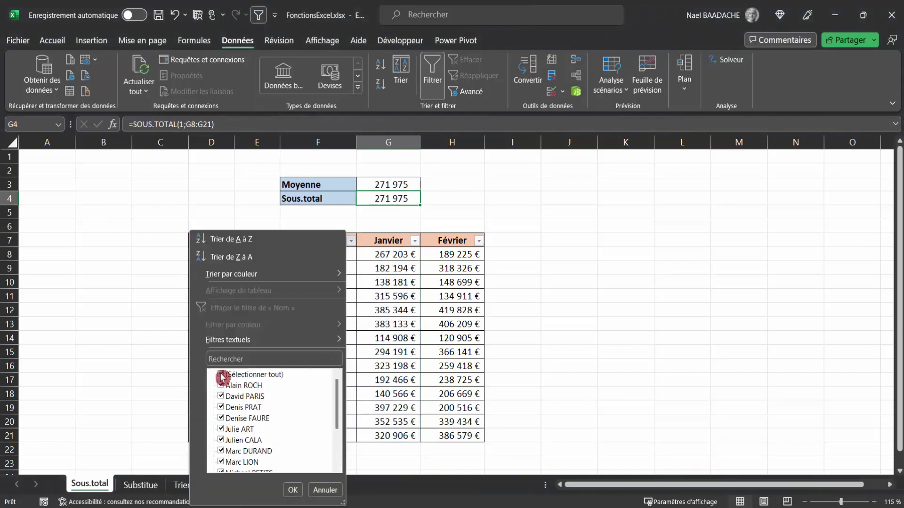
pyautogui.click(221, 375)
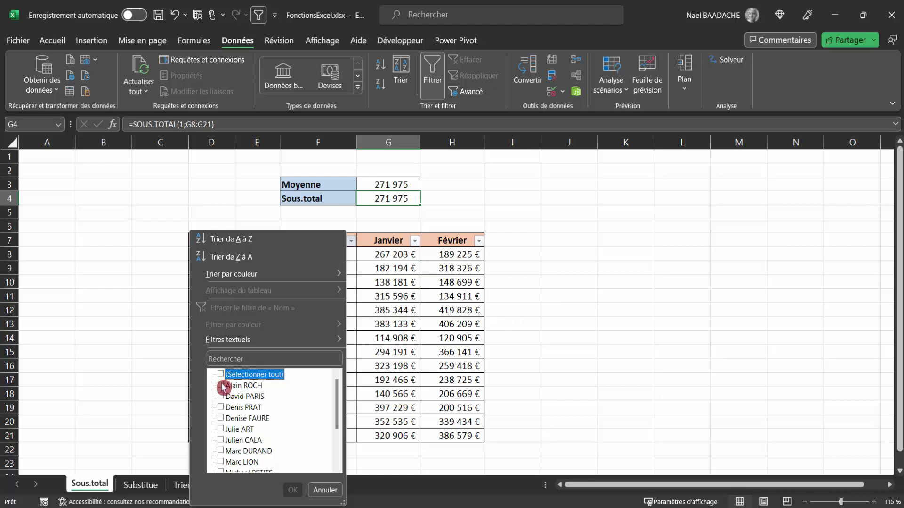
pyautogui.click(222, 385)
pyautogui.click(223, 397)
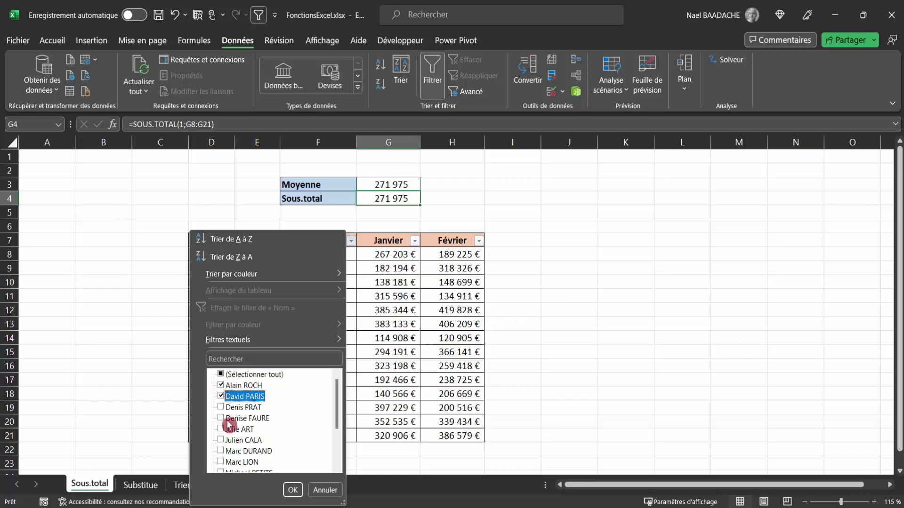
pyautogui.click(292, 490)
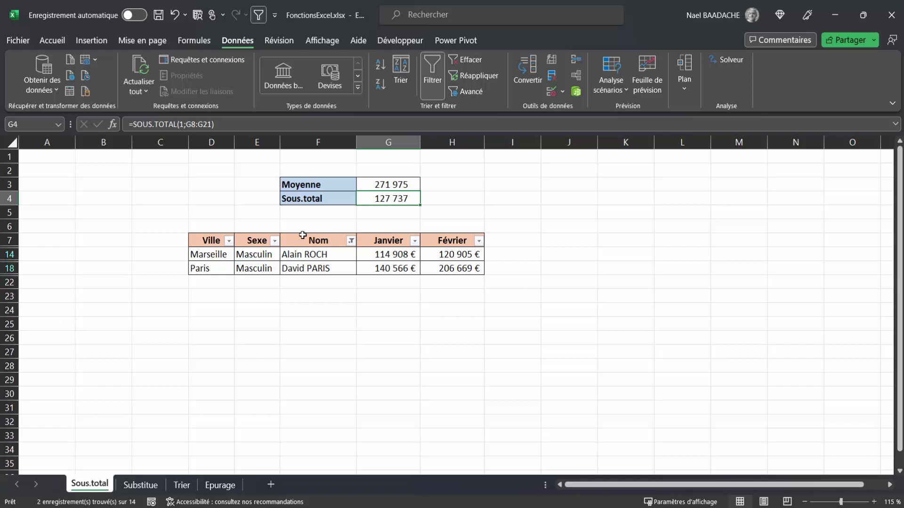
# Clear the Nom filter so all 14 rows return and Sous.total shows 271 975
pyautogui.click(352, 244)
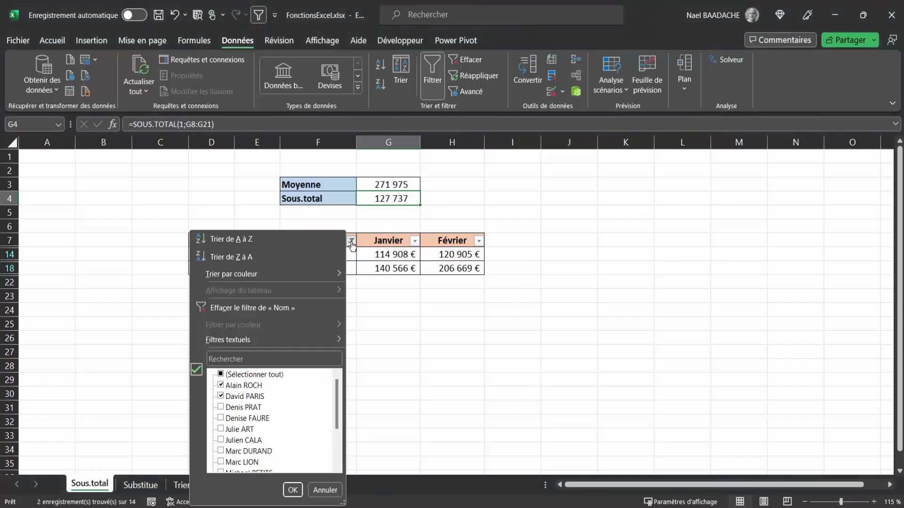
pyautogui.click(558, 283)
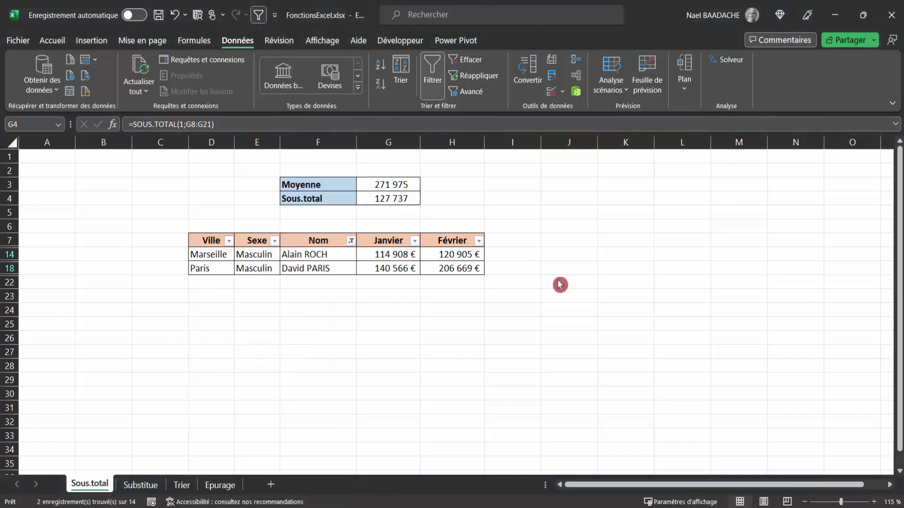
pyautogui.click(351, 241)
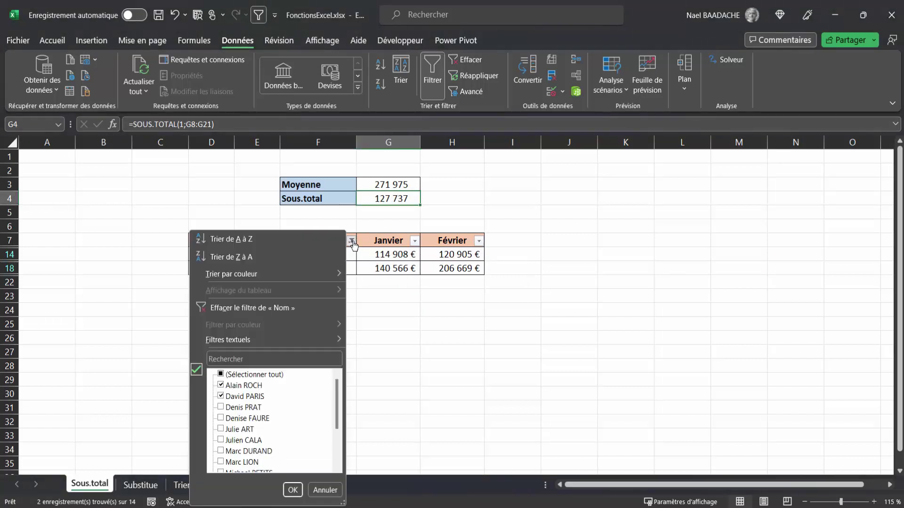
pyautogui.click(226, 310)
pyautogui.click(309, 324)
pyautogui.click(395, 197)
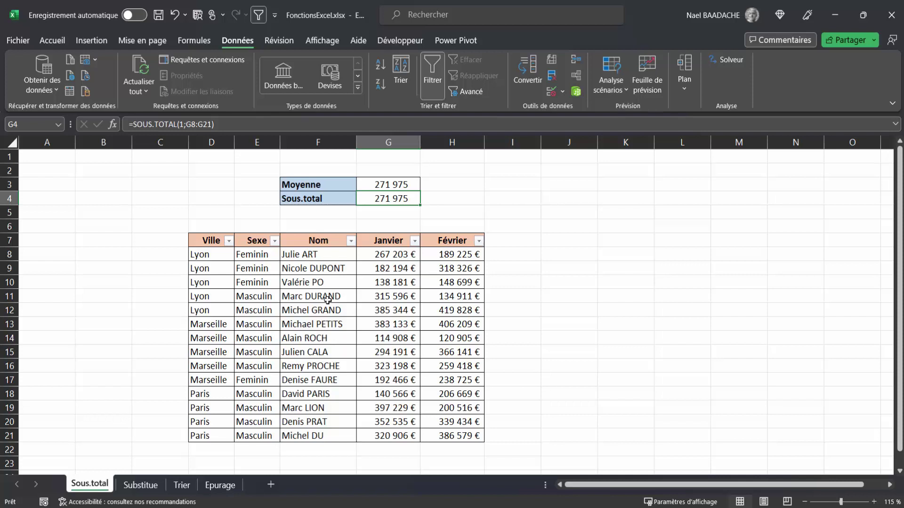
# Check G4's SOUS.TOTAL formula, leave the Nom filter unchanged, and go to the Substitue sheet
pyautogui.click(328, 183)
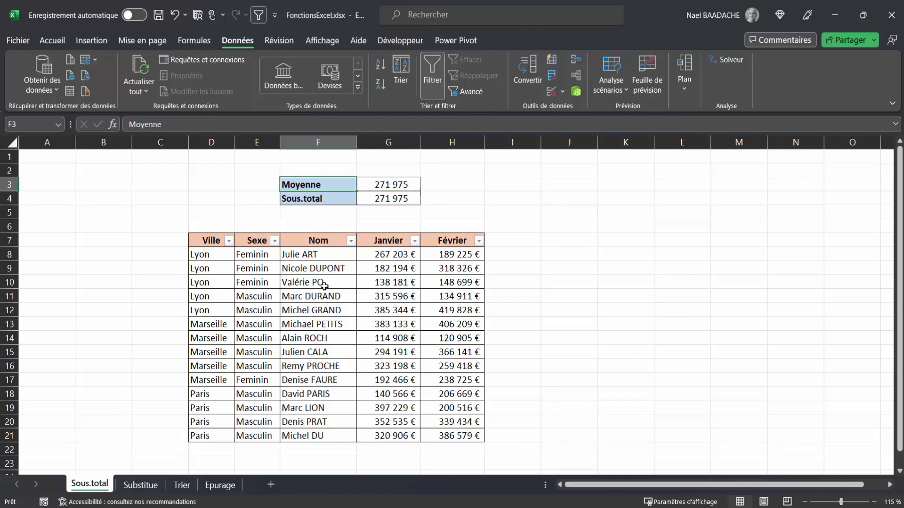
pyautogui.click(389, 199)
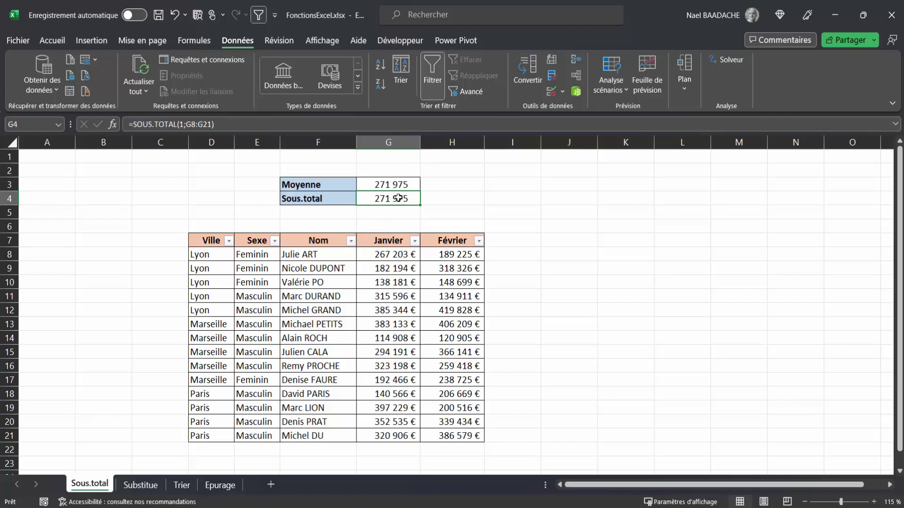
pyautogui.click(351, 241)
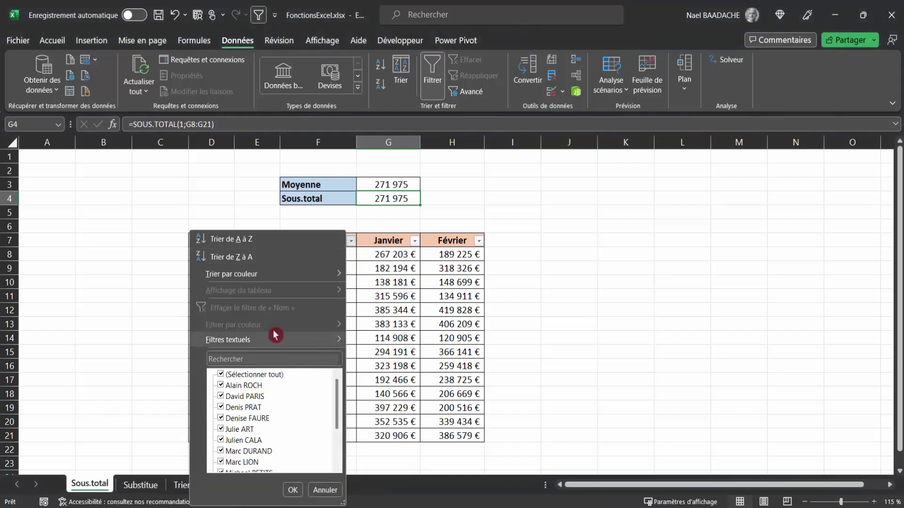
pyautogui.click(324, 490)
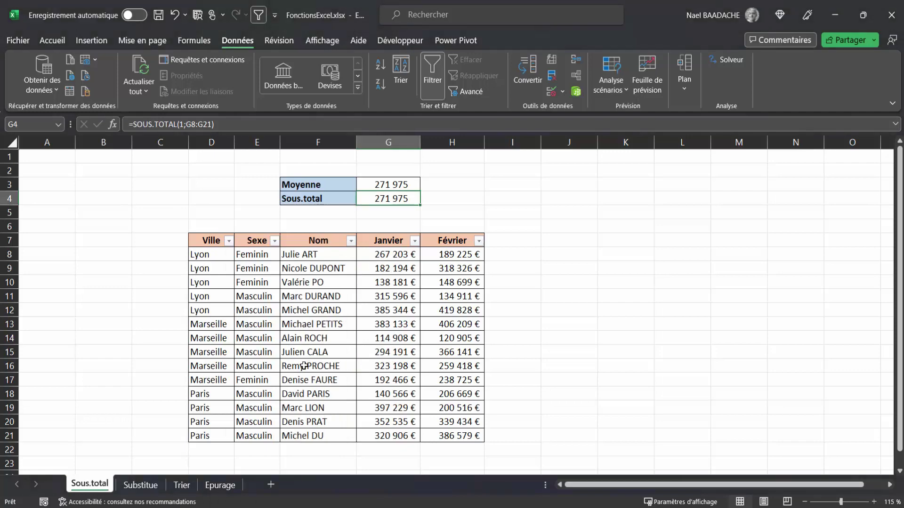
pyautogui.click(151, 486)
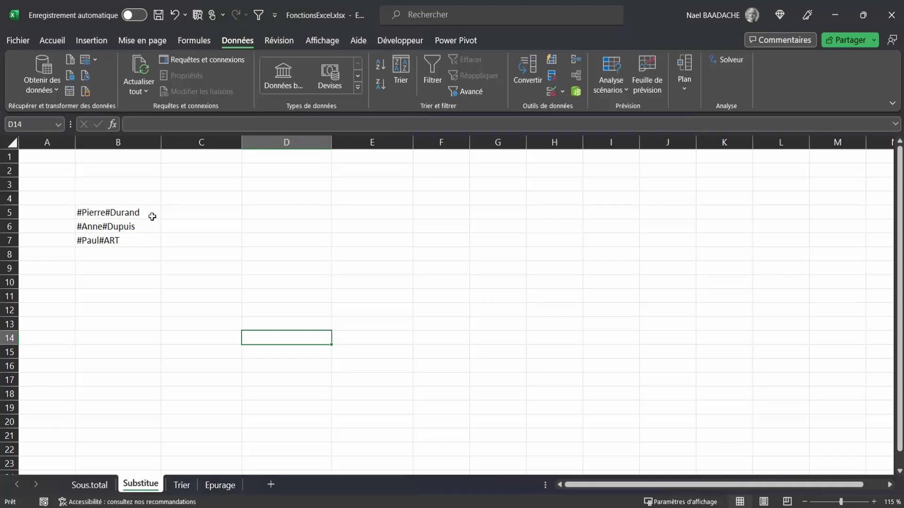
# Enter =SUBSTITUE(B5;"#";" ") in C5 to replace each # with a space
pyautogui.click(109, 211)
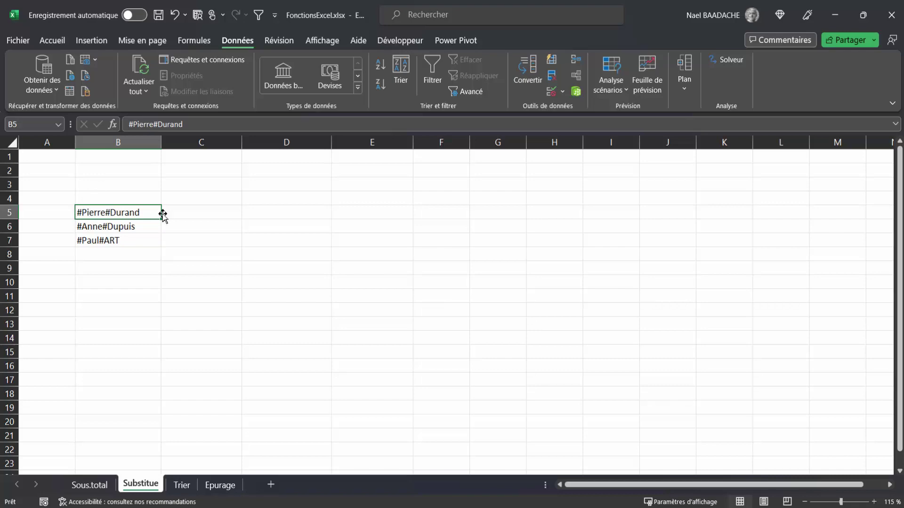
pyautogui.click(202, 214)
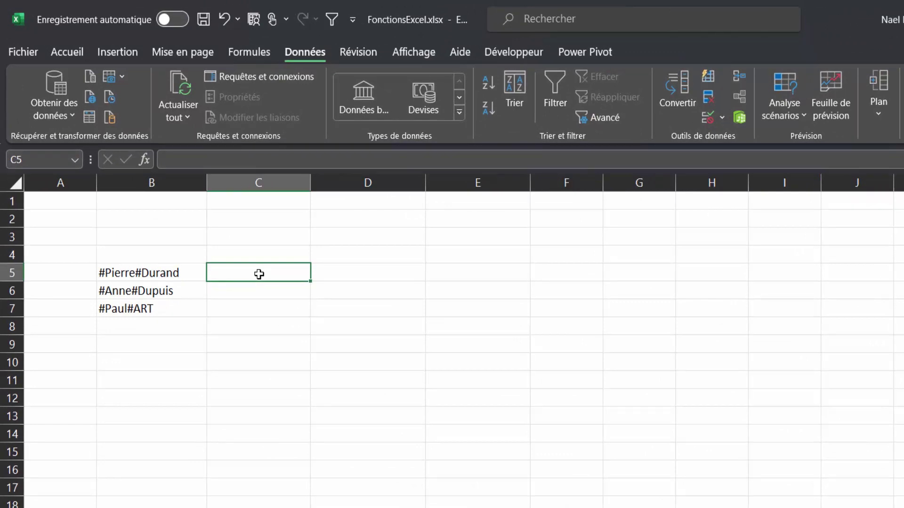
pyautogui.write('=subs')
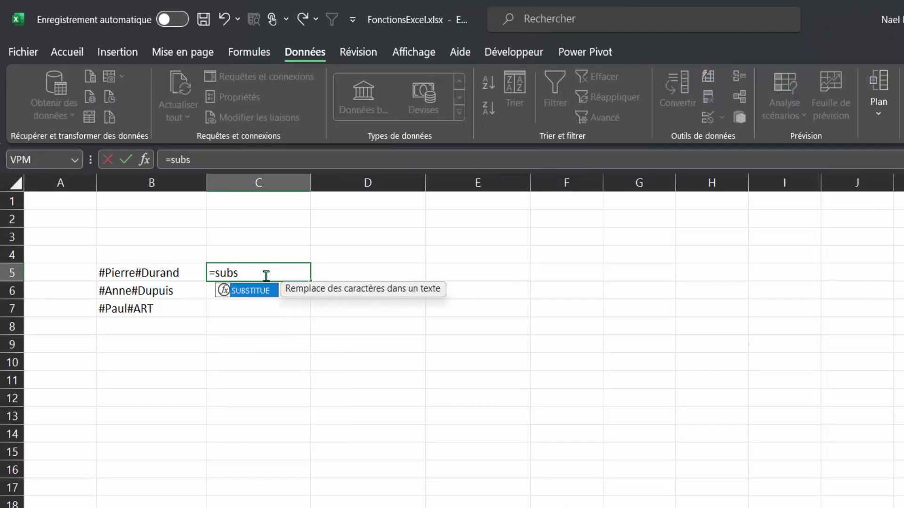
pyautogui.click(262, 293)
pyautogui.click(261, 293)
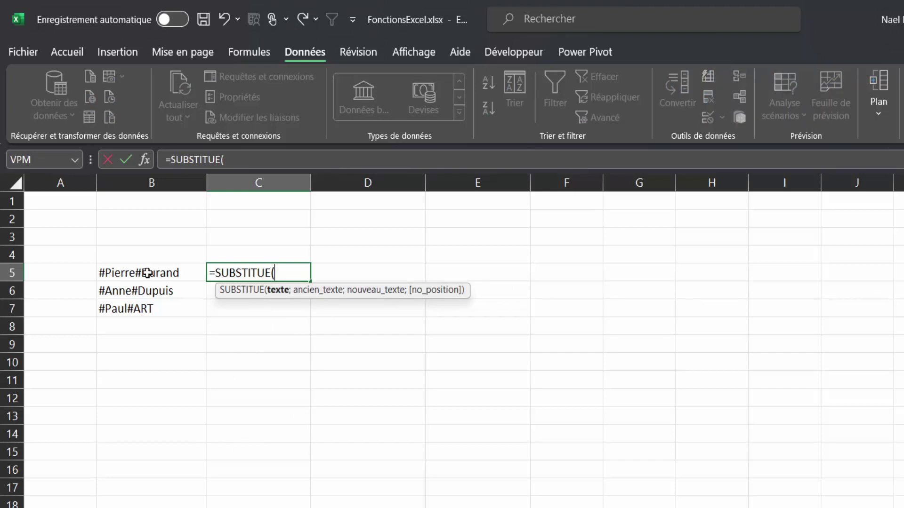
pyautogui.click(147, 273)
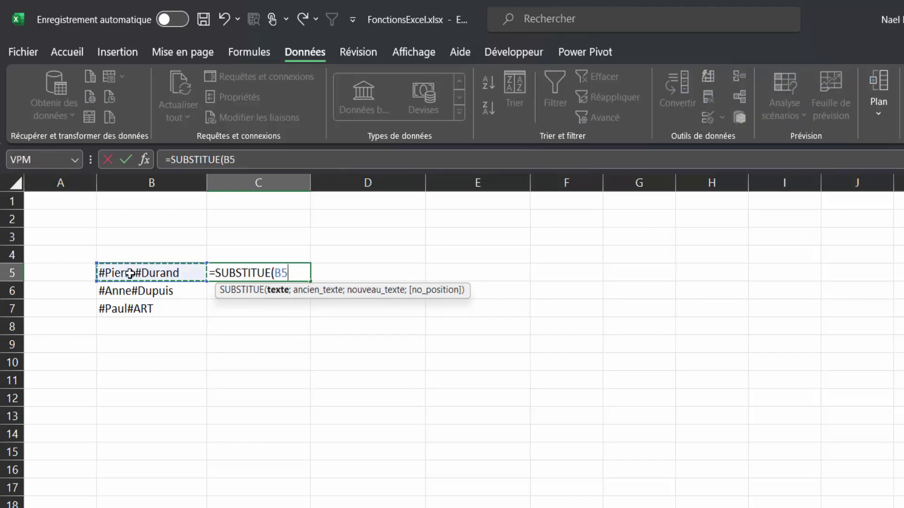
pyautogui.write(';')
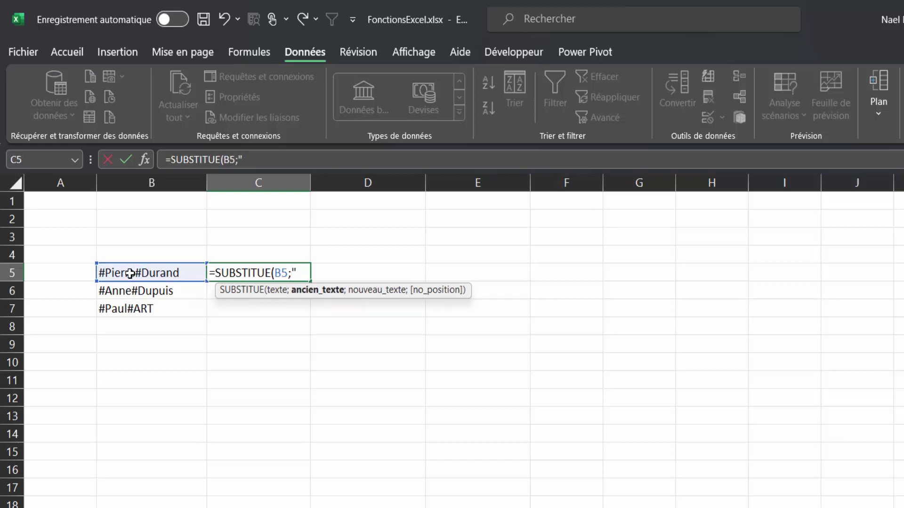
pyautogui.write('#"')
pyautogui.write(';" ')
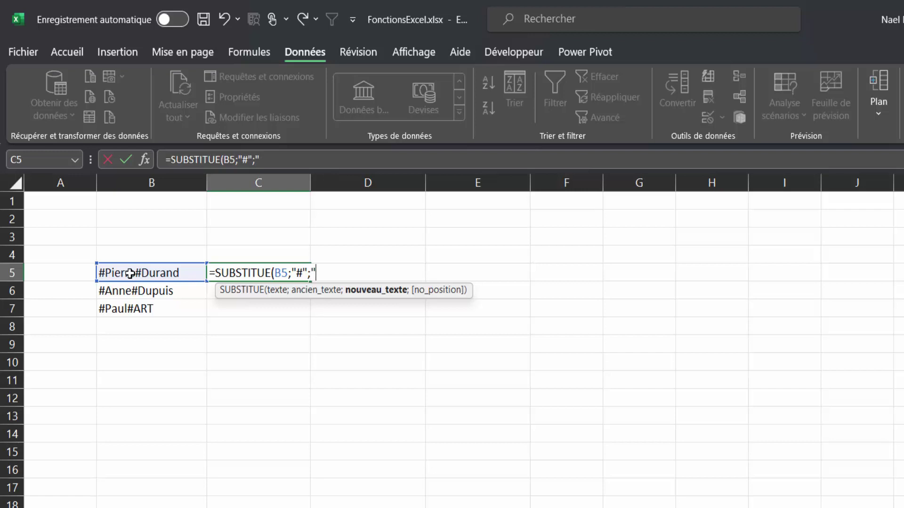
pyautogui.write('"')
pyautogui.write(')')
pyautogui.press('Return')
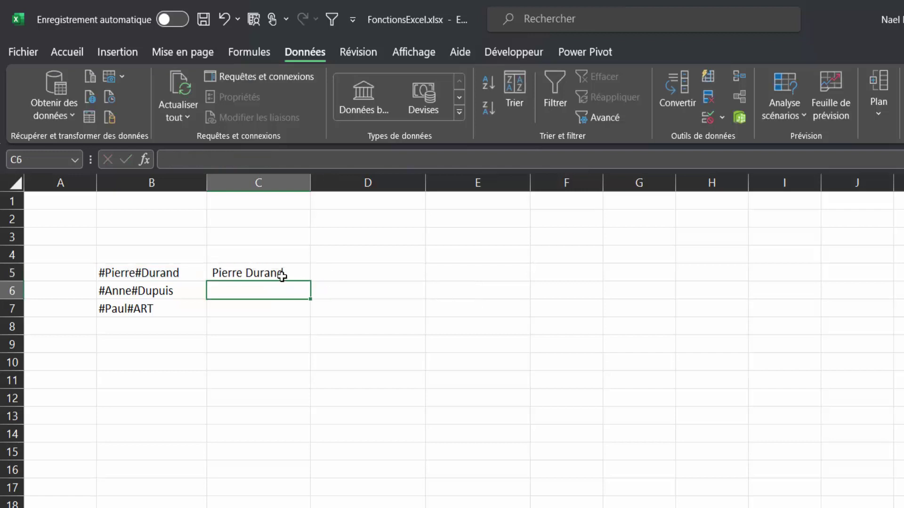
pyautogui.click(284, 273)
pyautogui.doubleClick(313, 282)
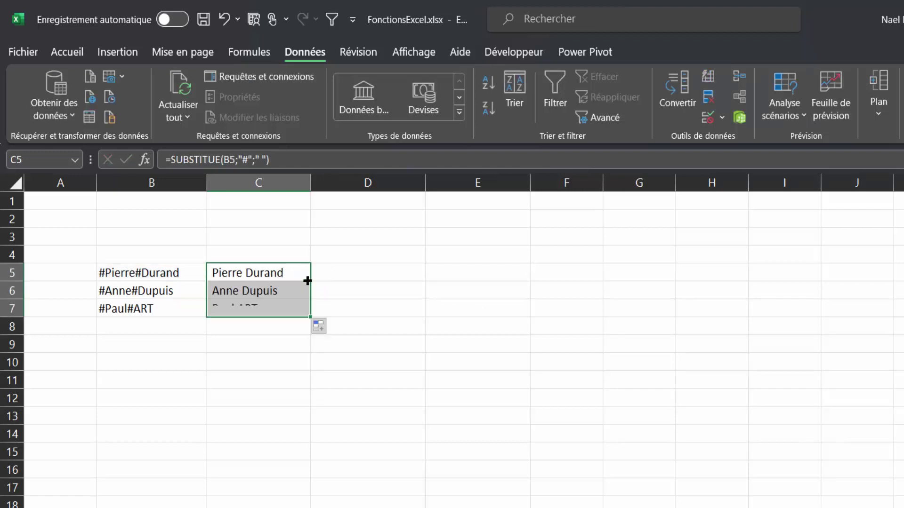
pyautogui.click(242, 306)
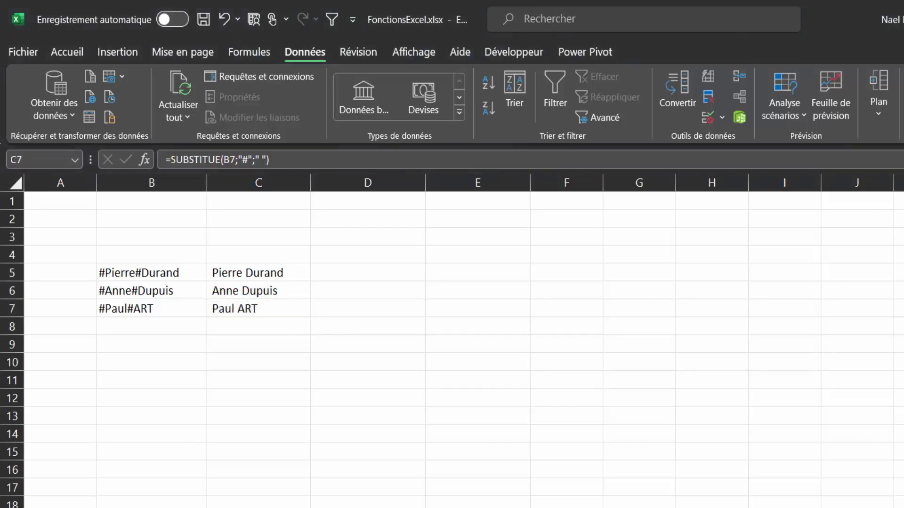
pyautogui.click(370, 271)
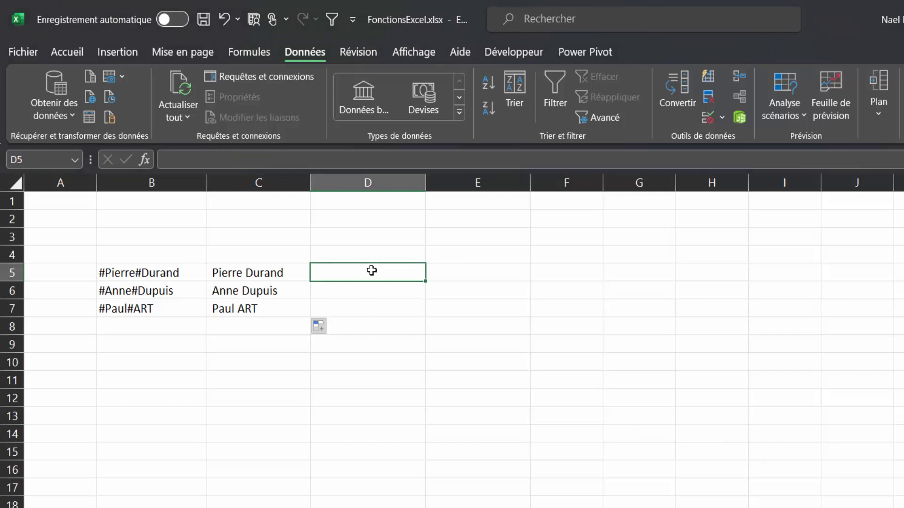
# Enter =SUBSTITUE(B5;"#";"/") in D5, showing /Pierre/Durand
pyautogui.click(124, 277)
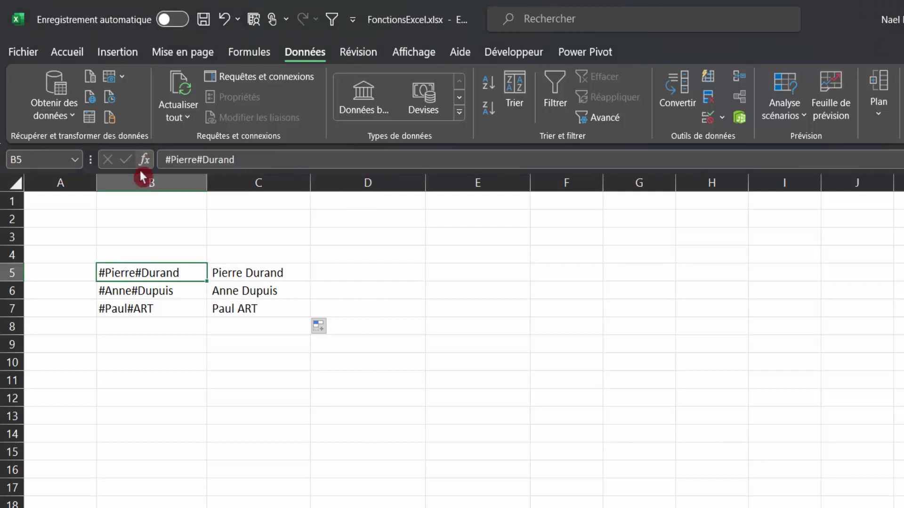
pyautogui.click(388, 275)
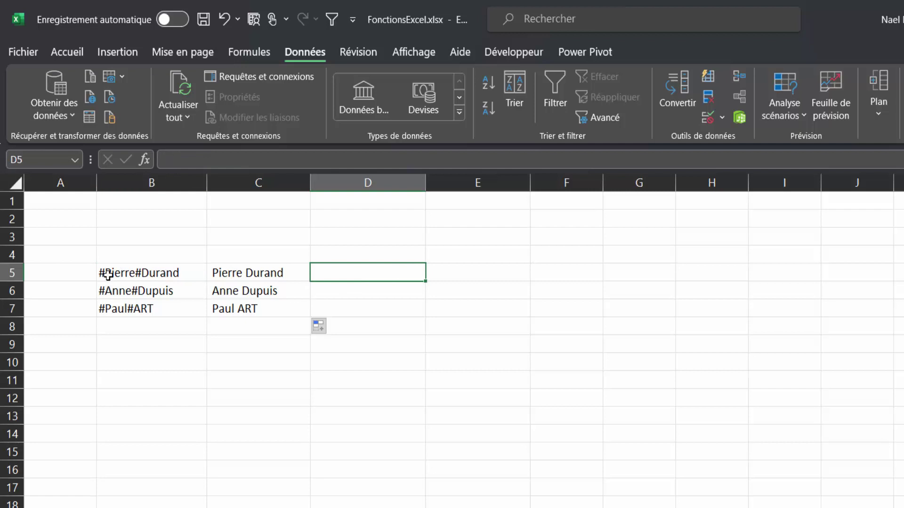
pyautogui.write('=')
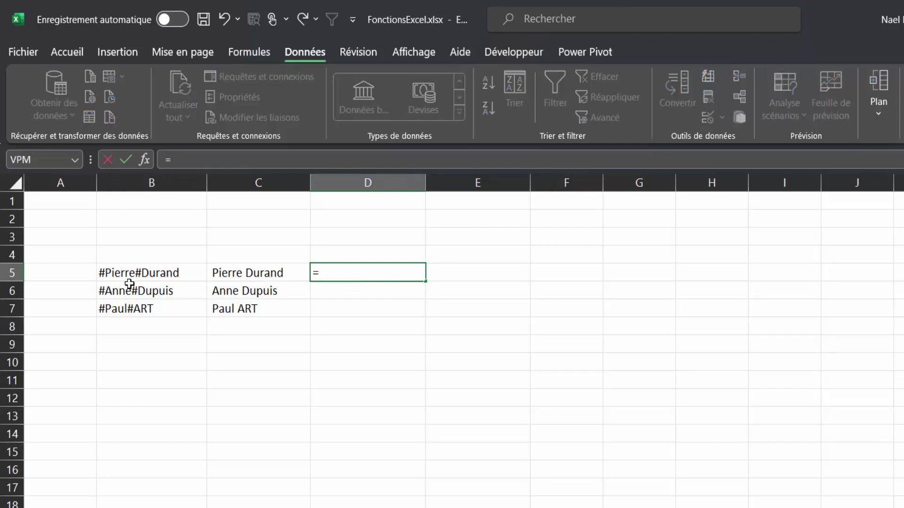
pyautogui.write('sub')
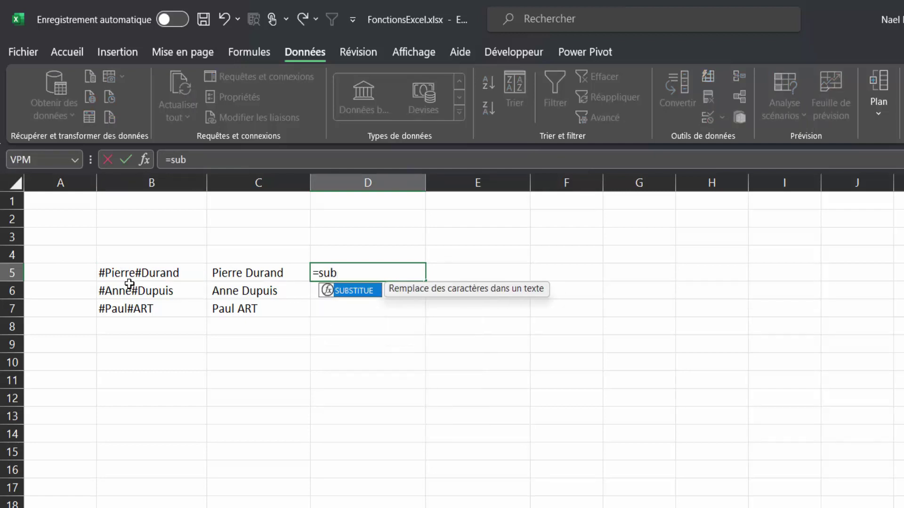
pyautogui.doubleClick(354, 291)
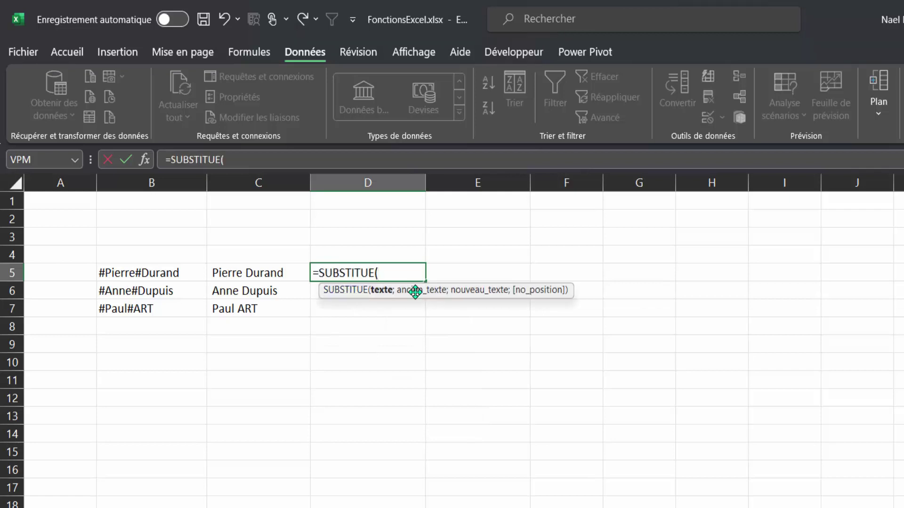
pyautogui.click(142, 272)
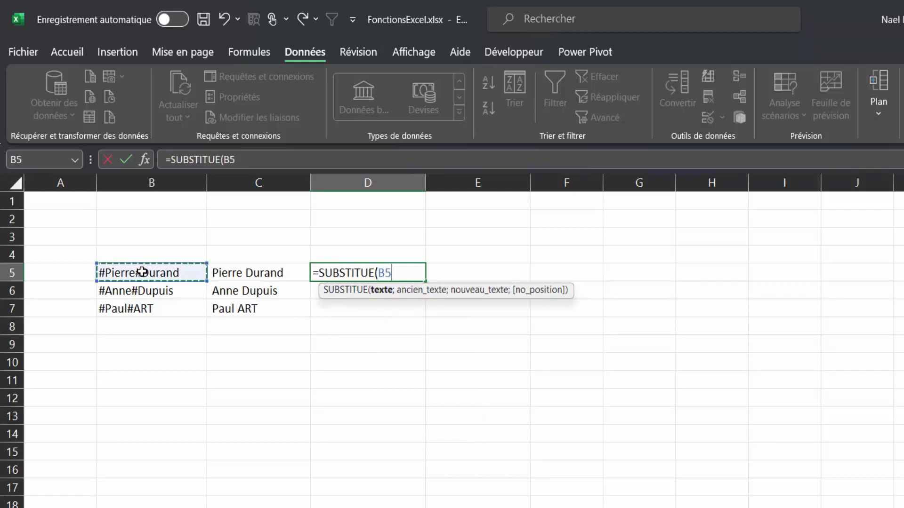
pyautogui.write(';"')
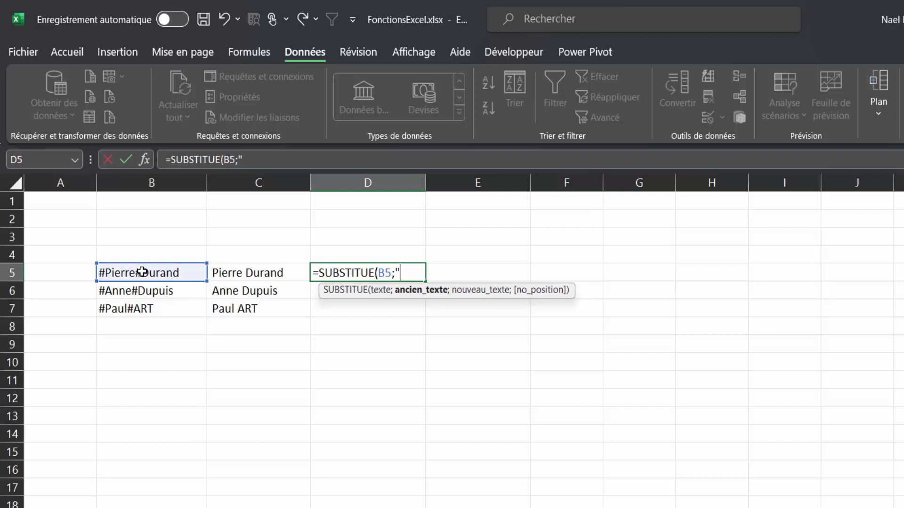
pyautogui.write('#')
pyautogui.write('"')
pyautogui.write(';')
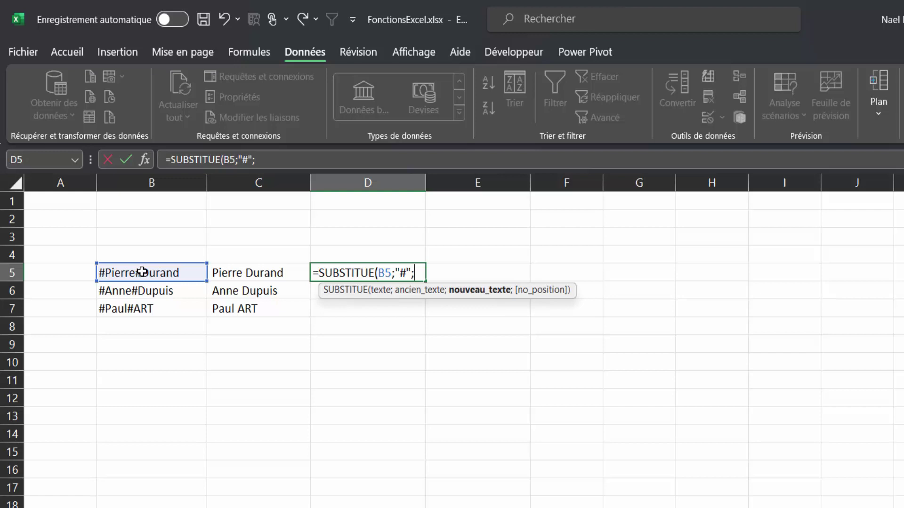
pyautogui.write('"/"')
pyautogui.write(')')
pyautogui.press('Return')
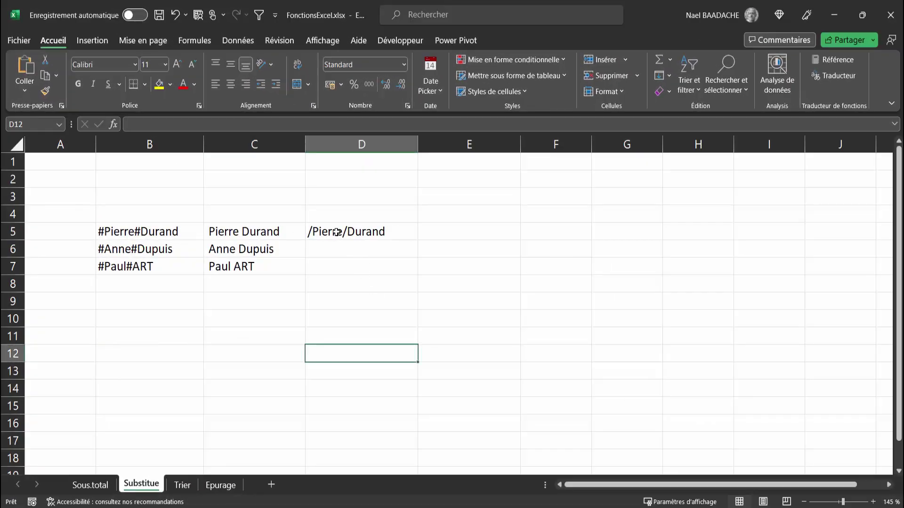
# Add occurrence 2 to the D5 formula so only the second # becomes a slash (#Pierre/Durand)
pyautogui.click(337, 233)
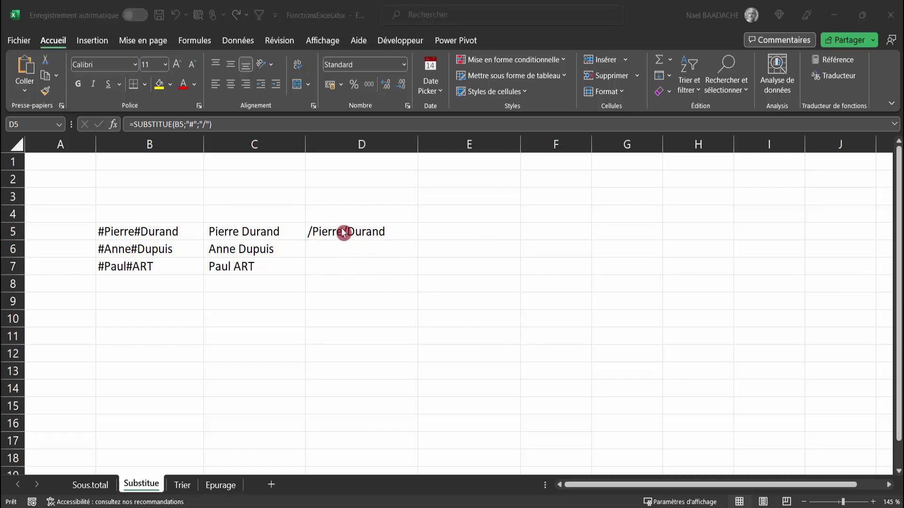
pyautogui.click(342, 231)
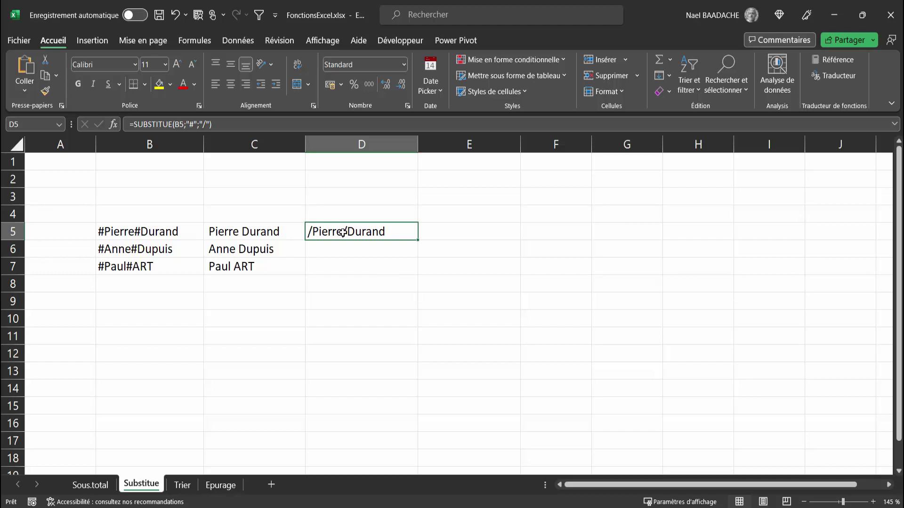
pyautogui.doubleClick(342, 232)
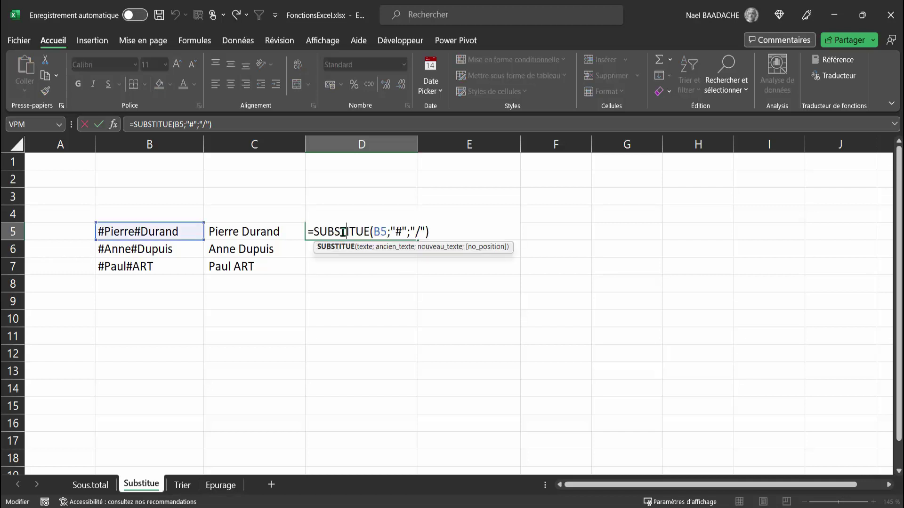
pyautogui.click(427, 232)
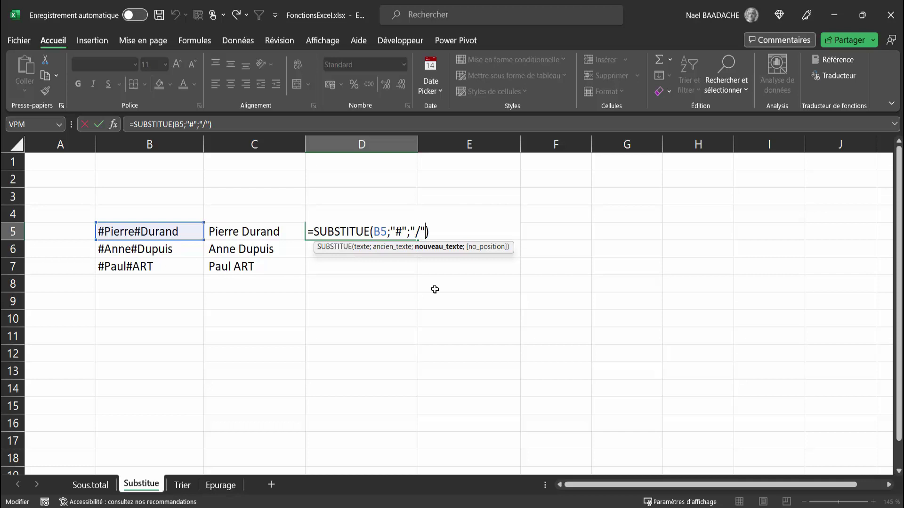
pyautogui.write(';')
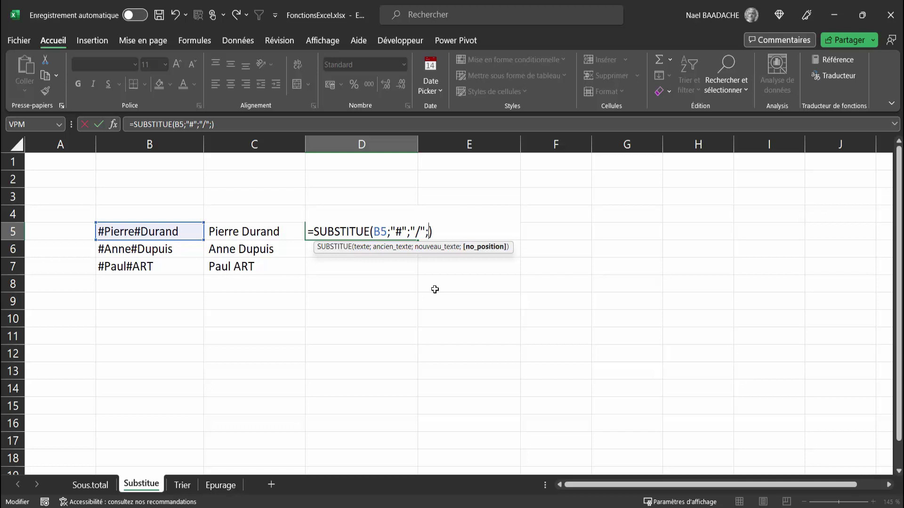
pyautogui.write('2')
pyautogui.press('Return')
pyautogui.click(319, 233)
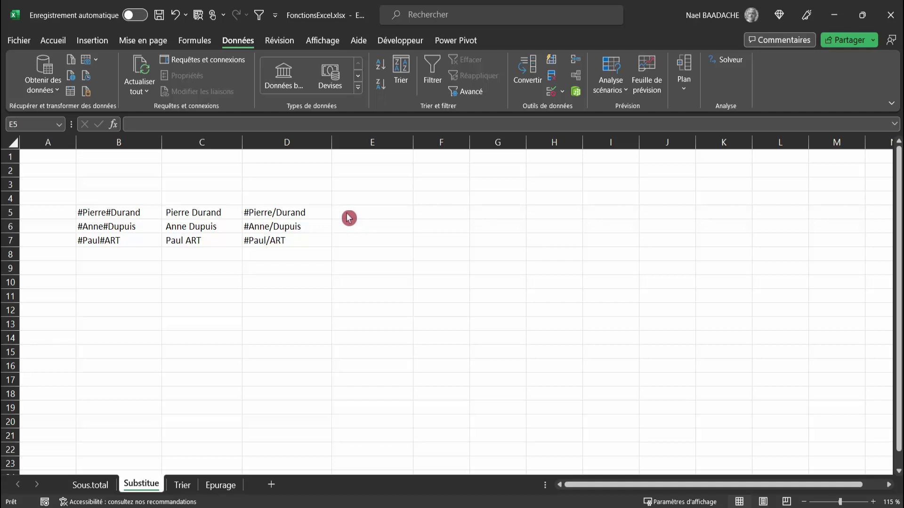
pyautogui.click(109, 215)
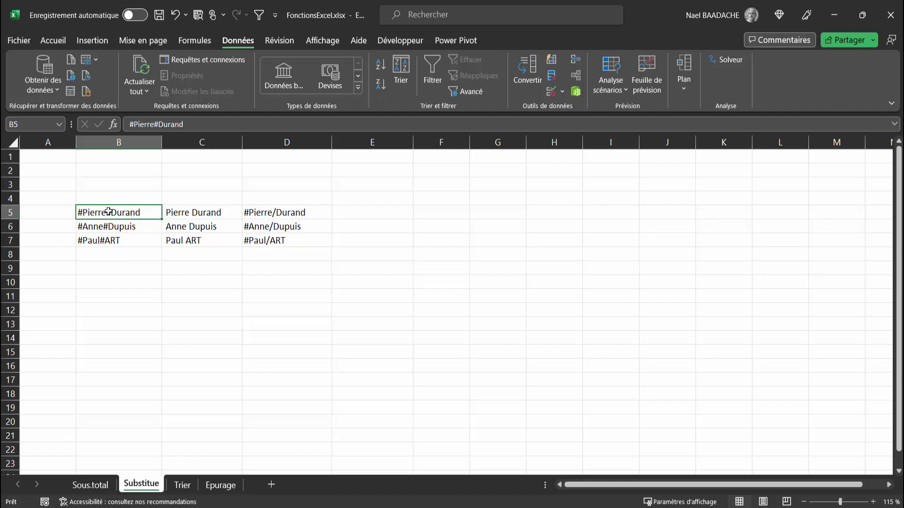
pyautogui.click(375, 212)
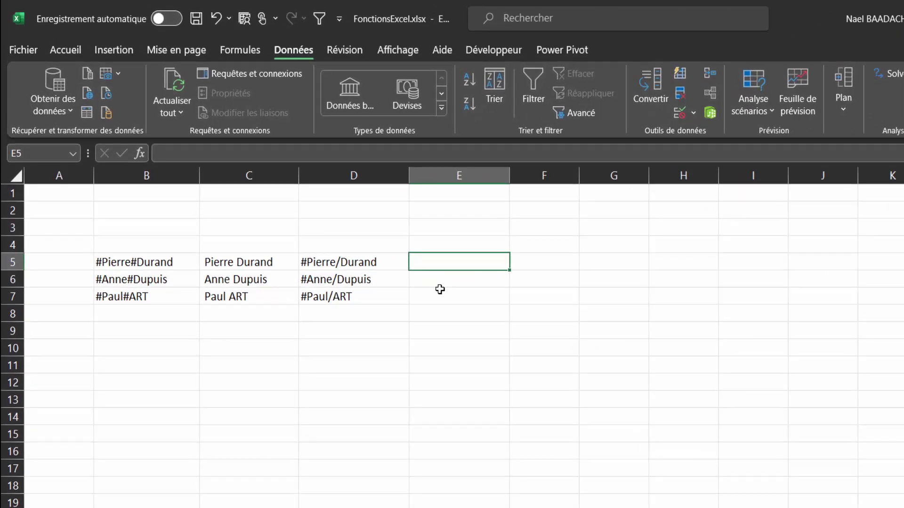
# Enter =SUBSTITUE(B5;"#";"- ";1) in E5, showing - Pierre#Durand
pyautogui.write('=')
pyautogui.write('sub')
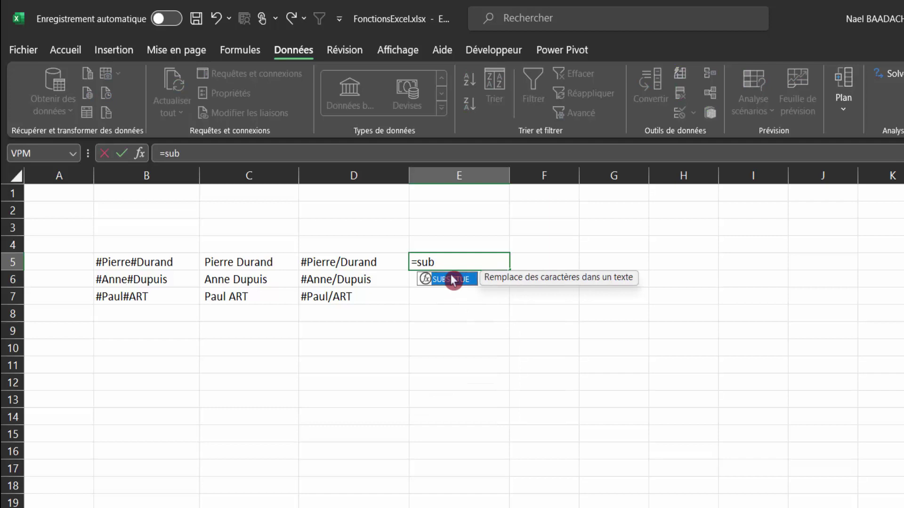
pyautogui.doubleClick(451, 281)
pyautogui.click(154, 258)
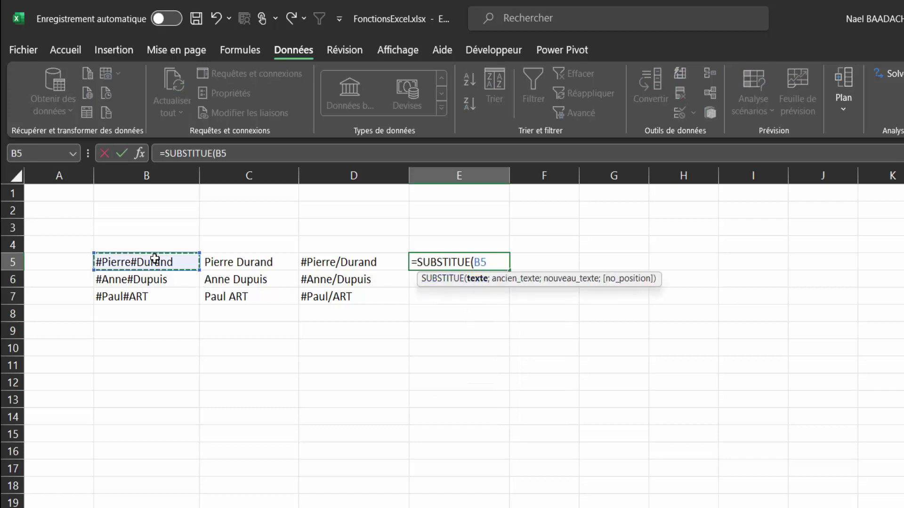
pyautogui.write(';')
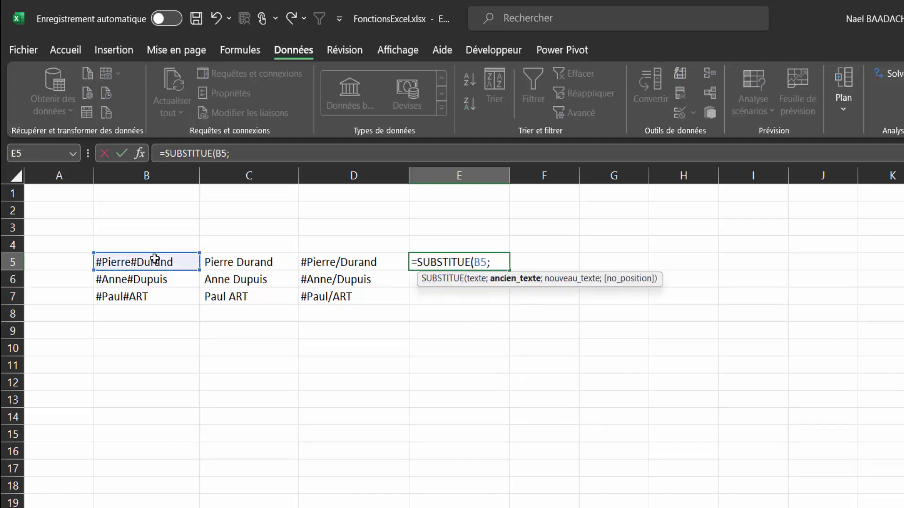
pyautogui.write('"')
pyautogui.write('#')
pyautogui.write('";')
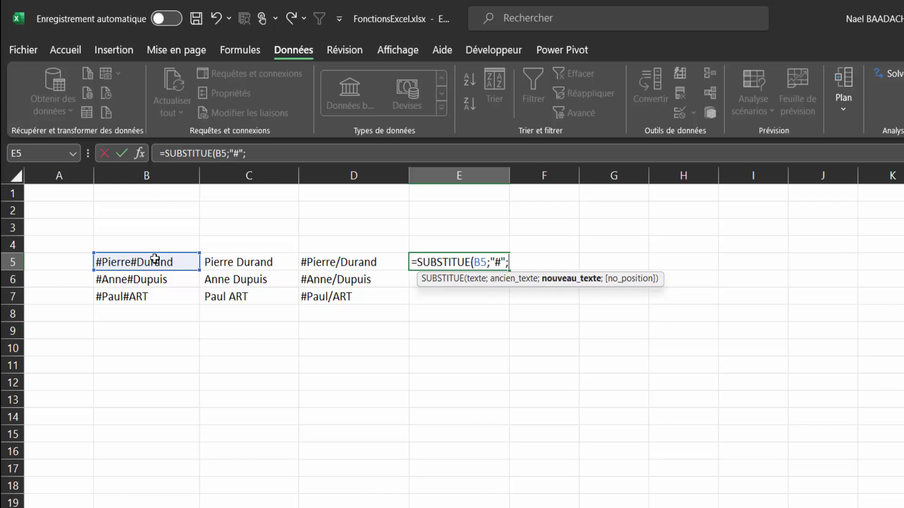
pyautogui.write('"-')
pyautogui.write(' "')
pyautogui.write(';')
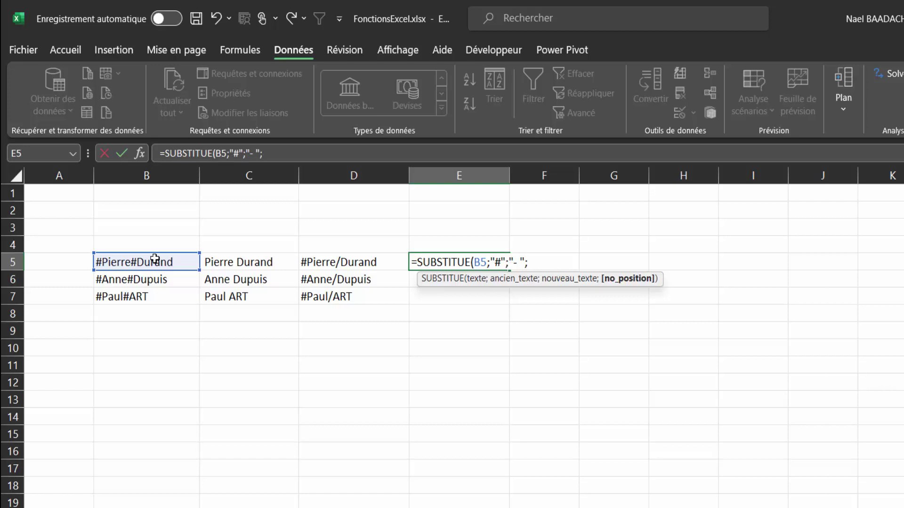
pyautogui.write('1')
pyautogui.write(')')
pyautogui.press('Return')
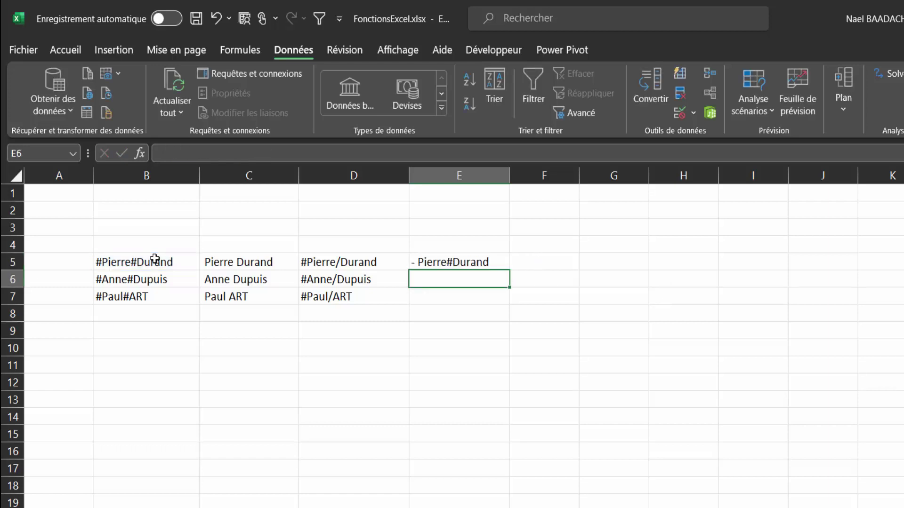
pyautogui.press('Up')
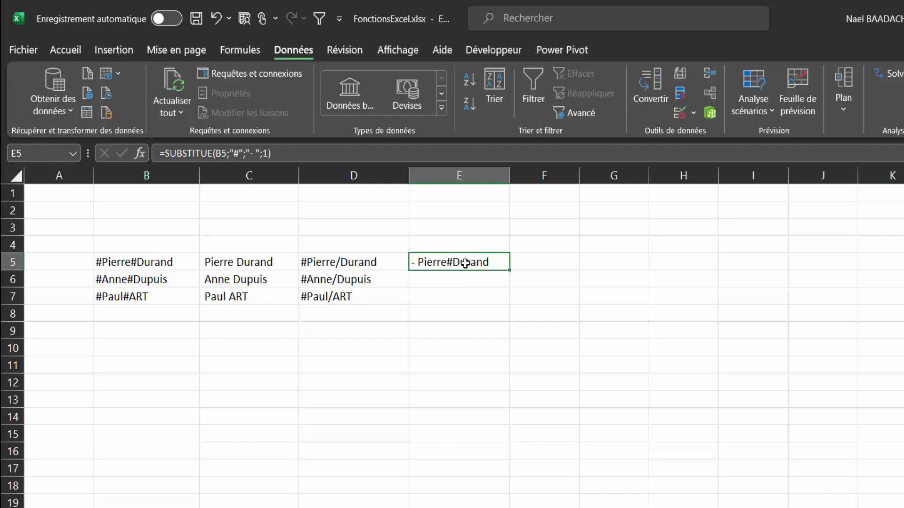
# Wrap the E5 formula in a second SUBSTITUE so both # characters are replaced
pyautogui.press('F2')
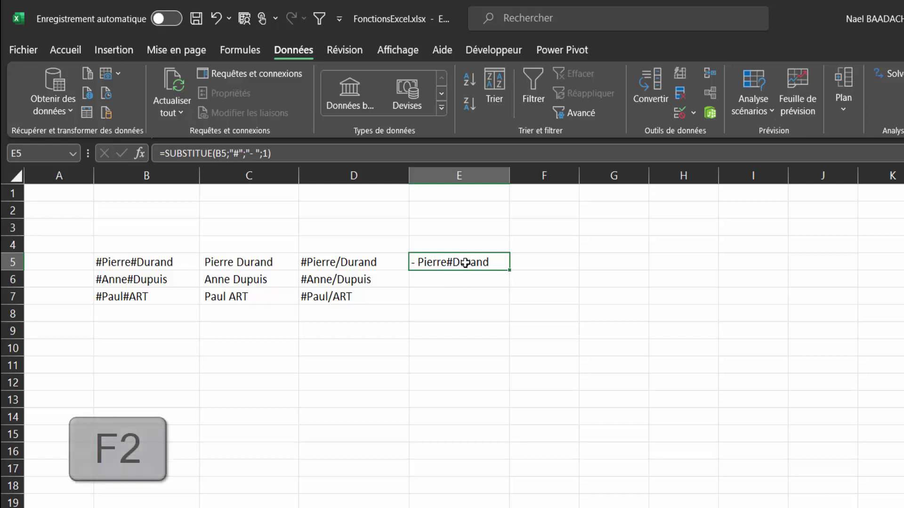
pyautogui.press('Home')
pyautogui.press('Right')
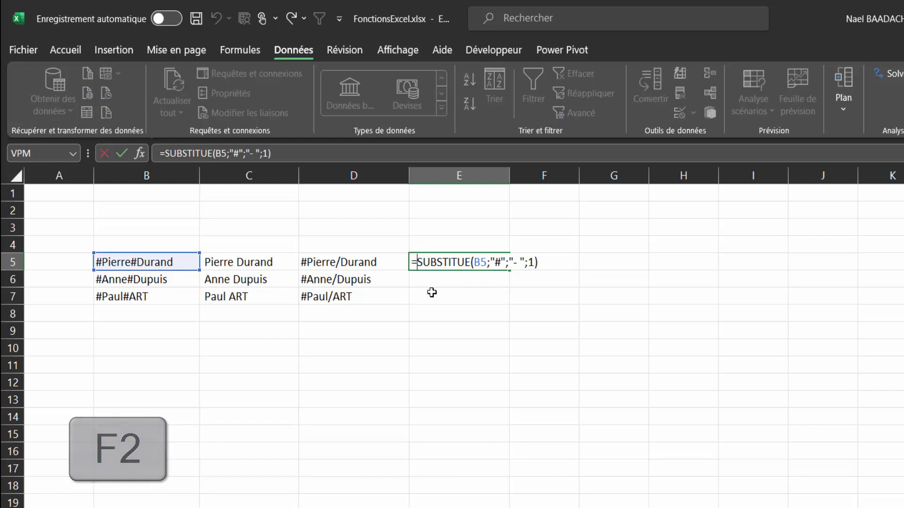
pyautogui.write('sub')
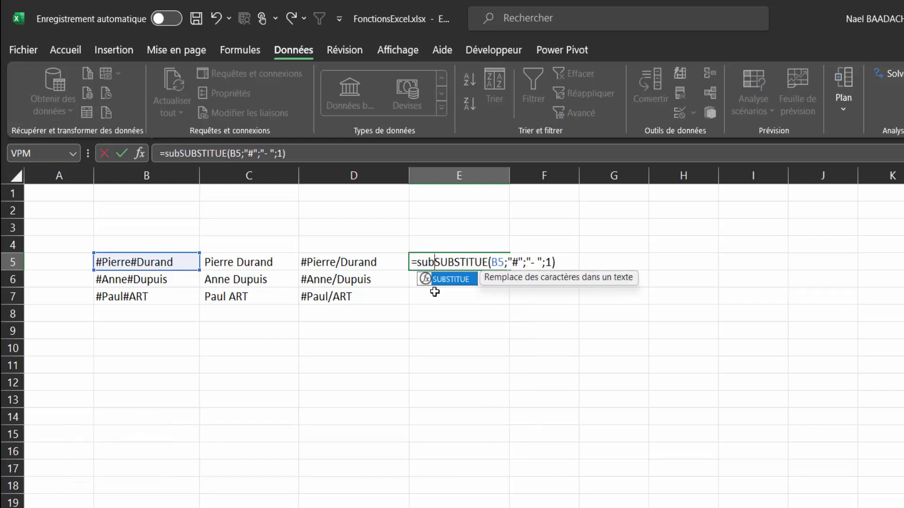
pyautogui.doubleClick(450, 280)
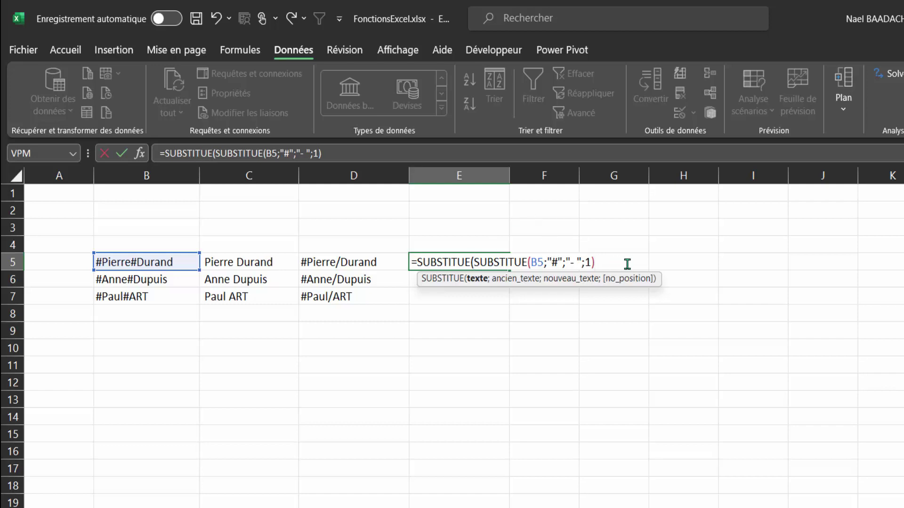
pyautogui.write(';')
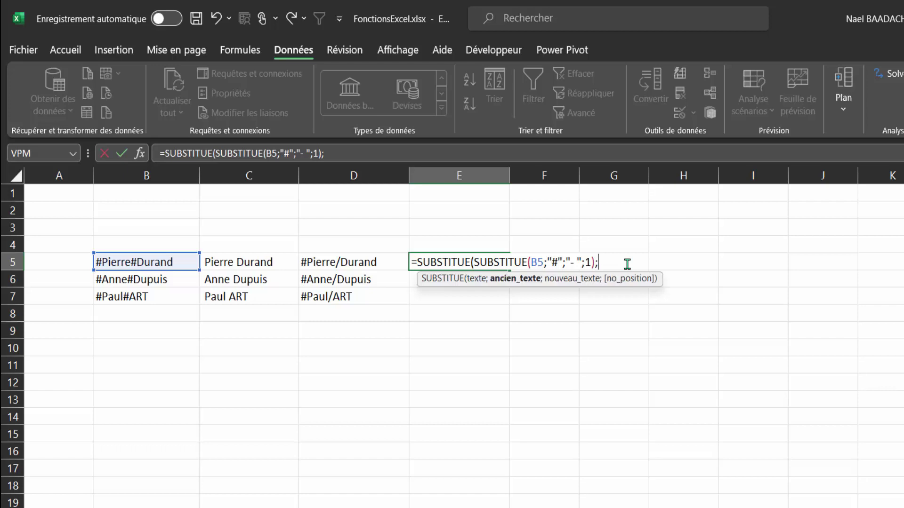
pyautogui.write('"#')
pyautogui.write('"')
pyautogui.write(';')
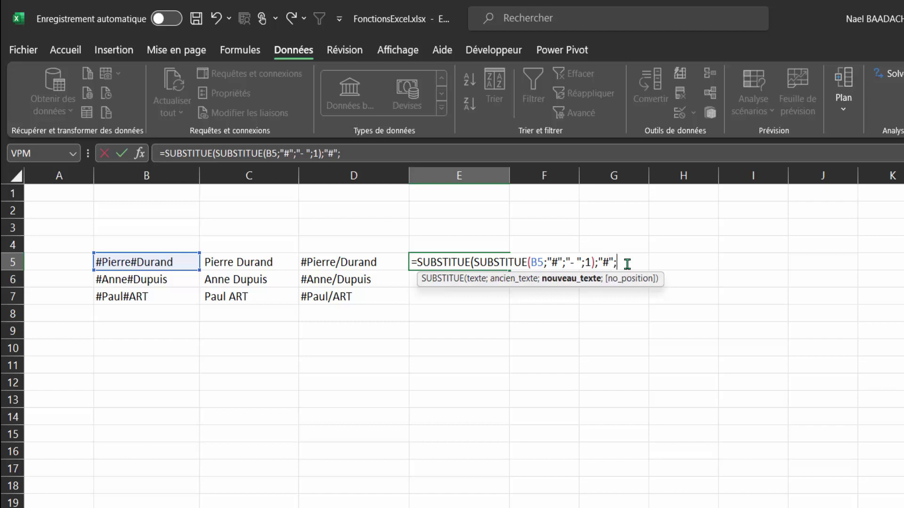
pyautogui.write('" "')
pyautogui.write(';')
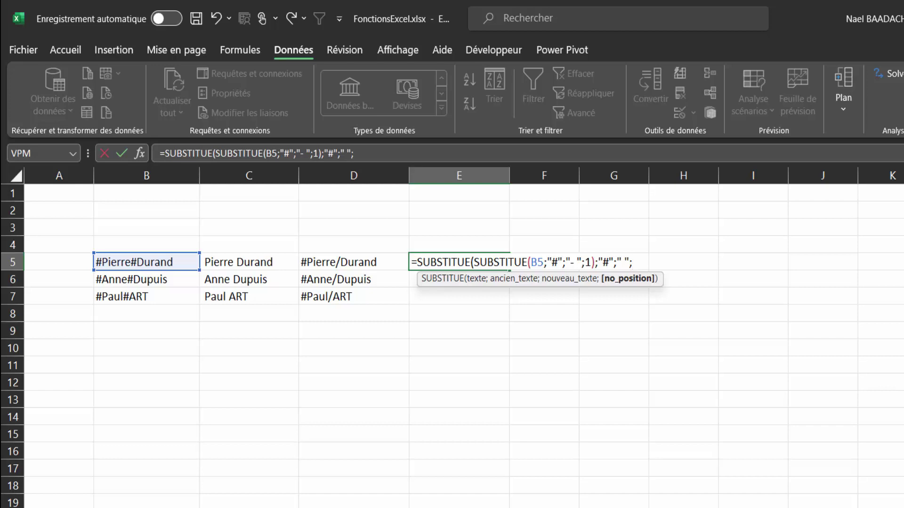
pyautogui.write('1)')
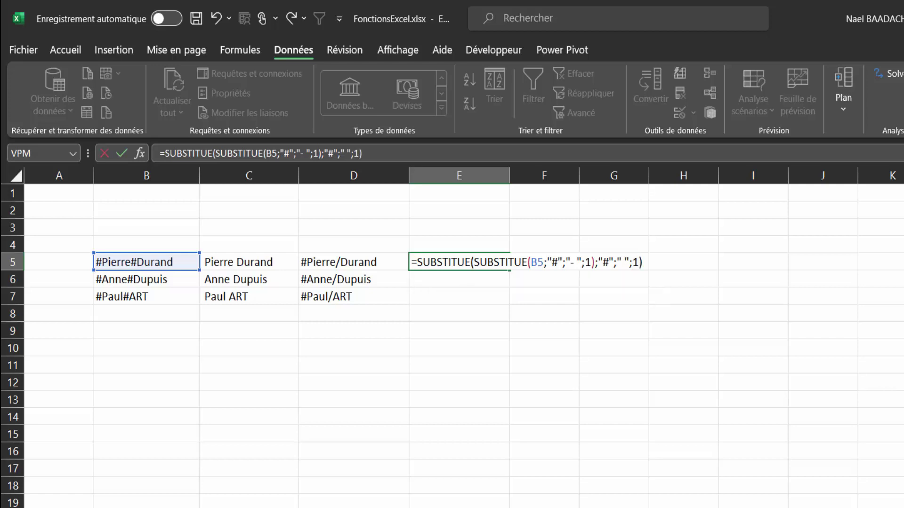
pyautogui.press('Return')
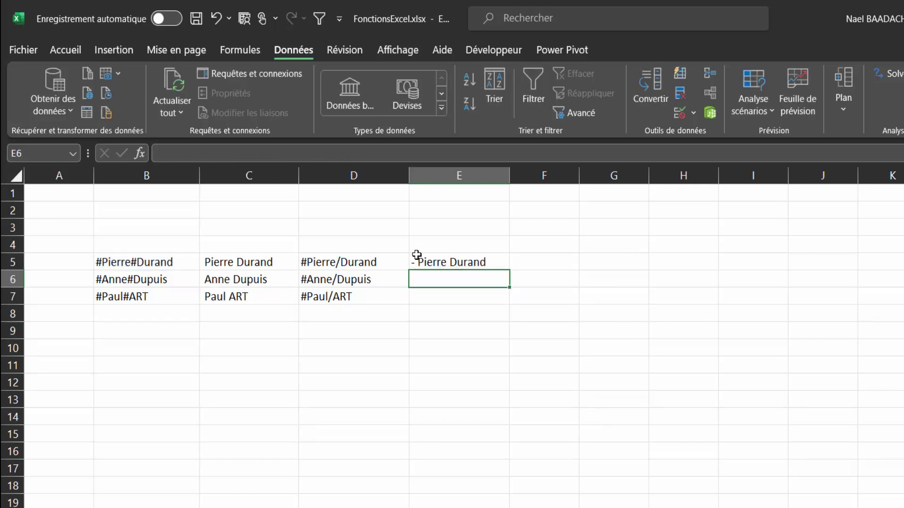
pyautogui.click(468, 260)
pyautogui.moveTo(509, 271); pyautogui.dragTo(506, 301)
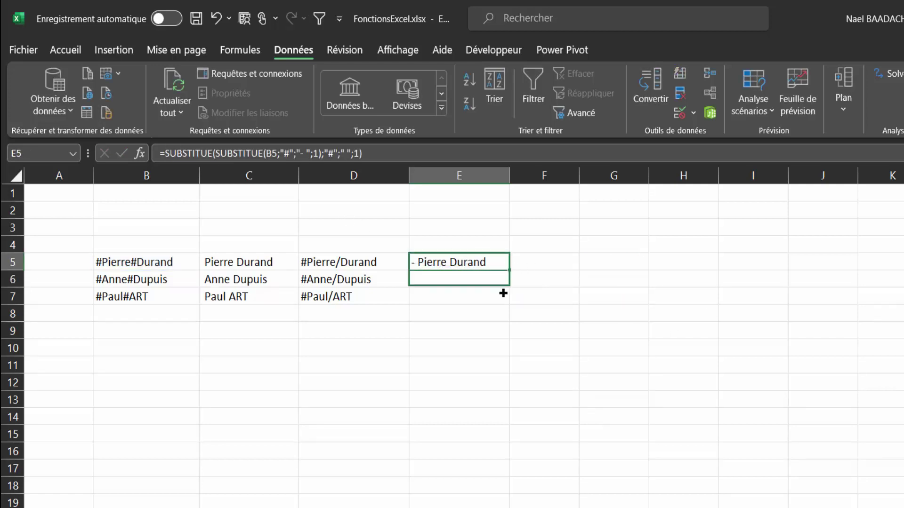
pyautogui.click(764, 462)
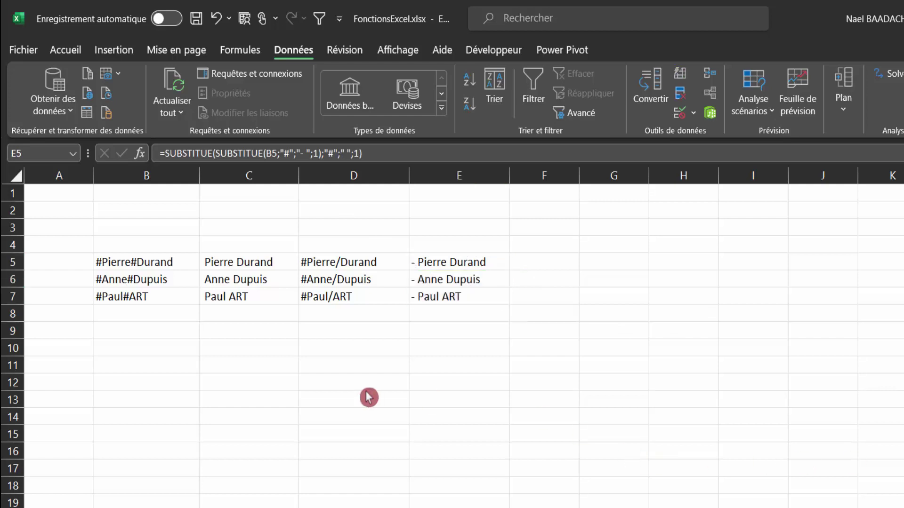
pyautogui.click(387, 365)
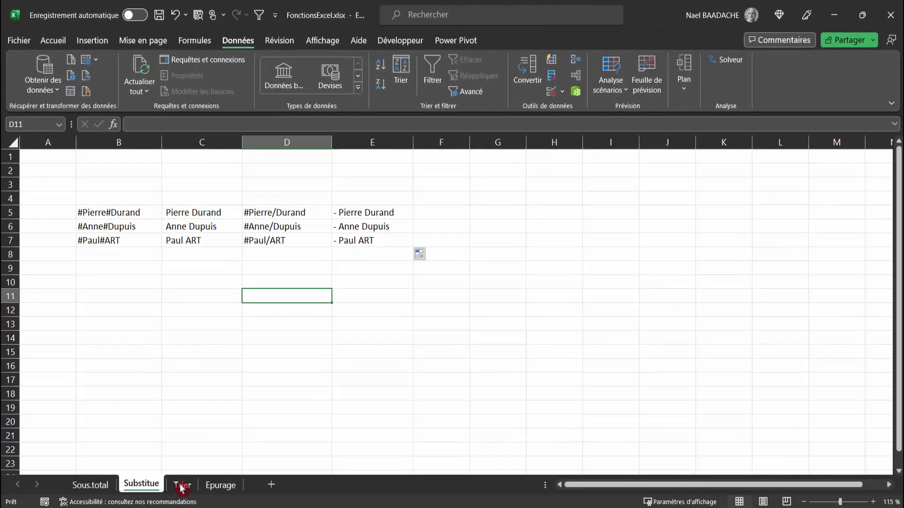
# On the Trier sheet, enter =TRIER(B3:D8) in F3 to sort the table by first name
pyautogui.click(181, 487)
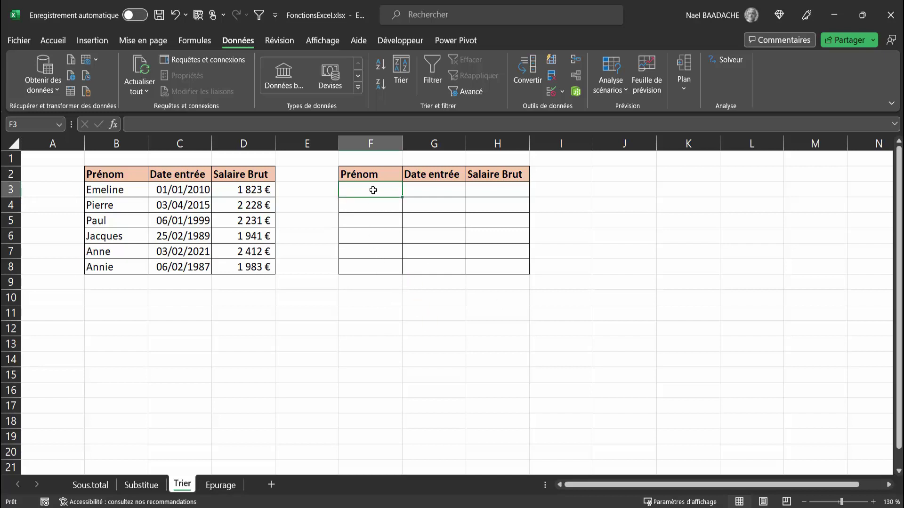
pyautogui.write('=tr')
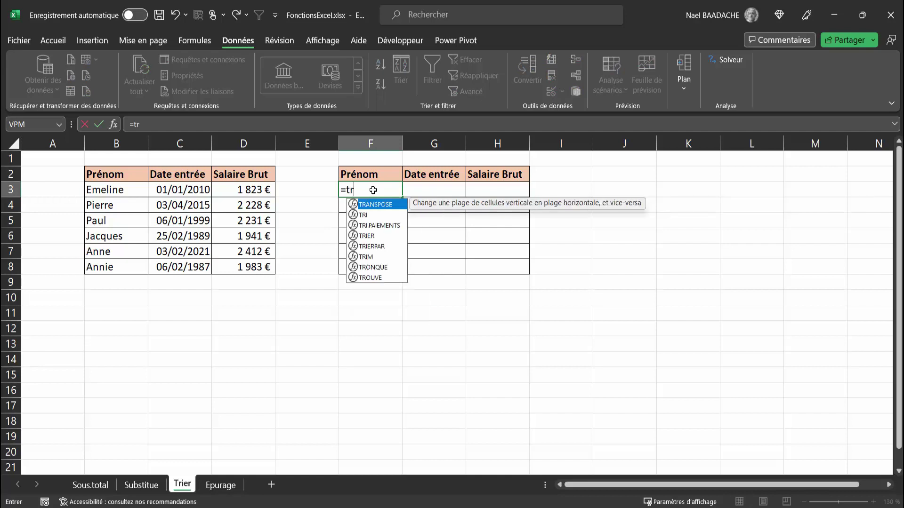
pyautogui.write('ier(')
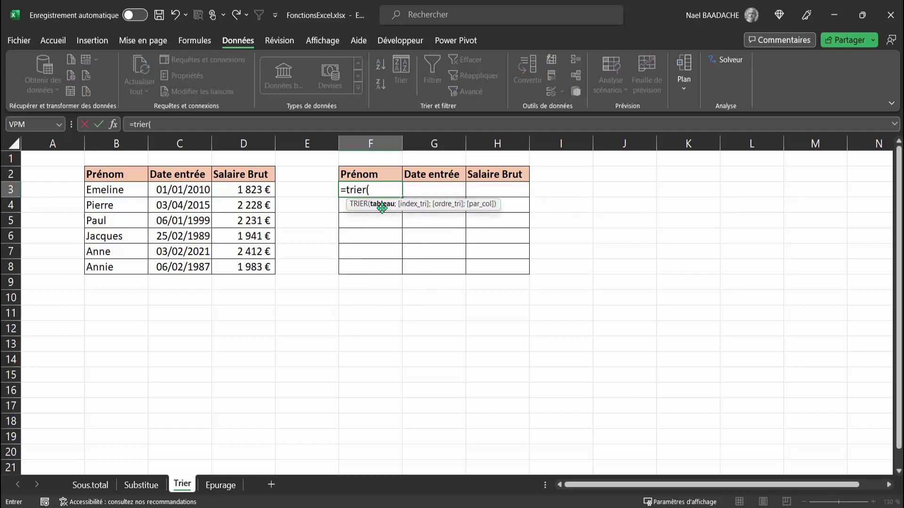
pyautogui.moveTo(113, 189)
pyautogui.mouseDown()
pyautogui.moveTo(231, 210)
pyautogui.moveTo(244, 265)
pyautogui.mouseUp()
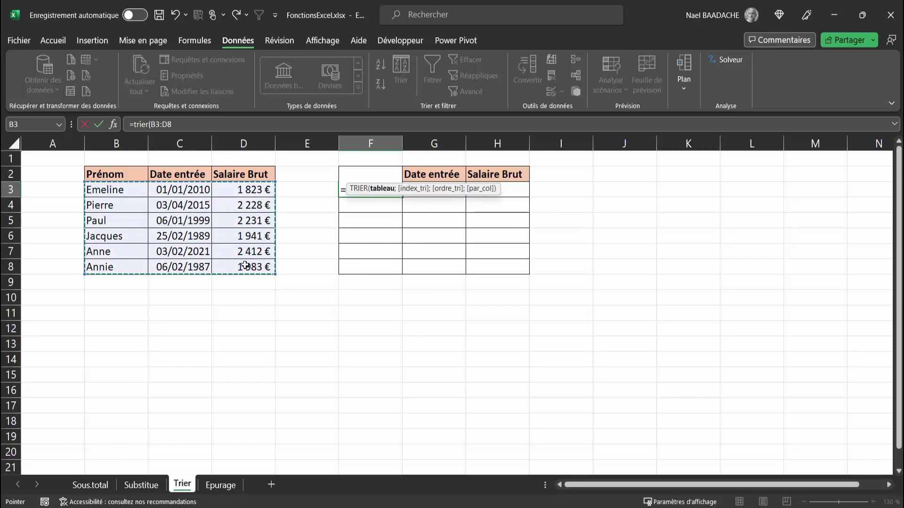
pyautogui.write(')')
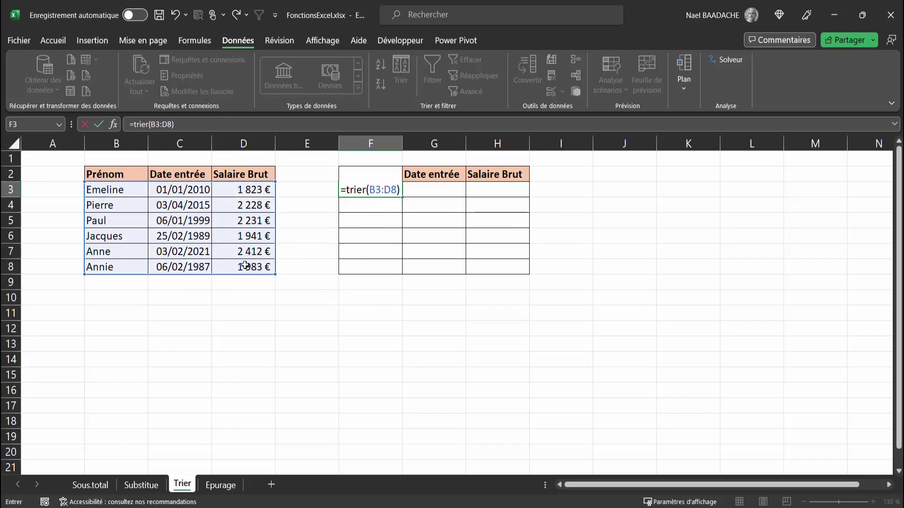
pyautogui.press('Return')
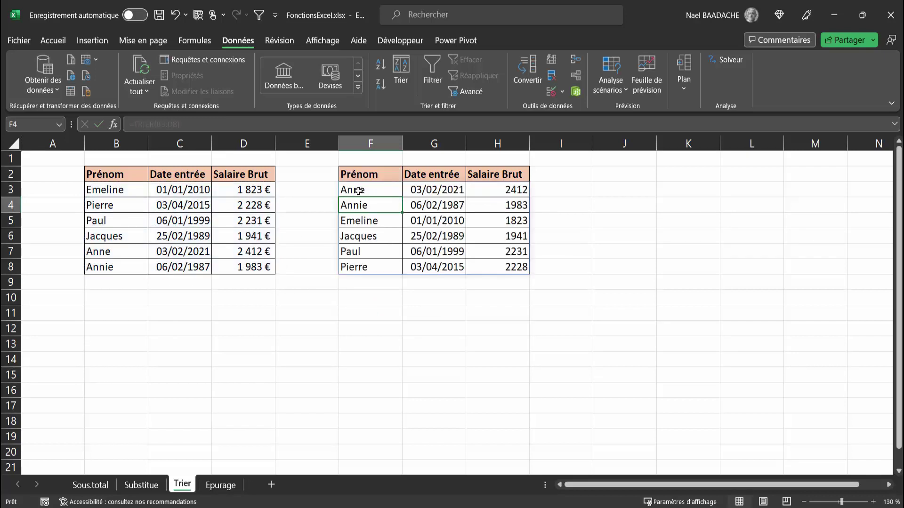
pyautogui.click(359, 190)
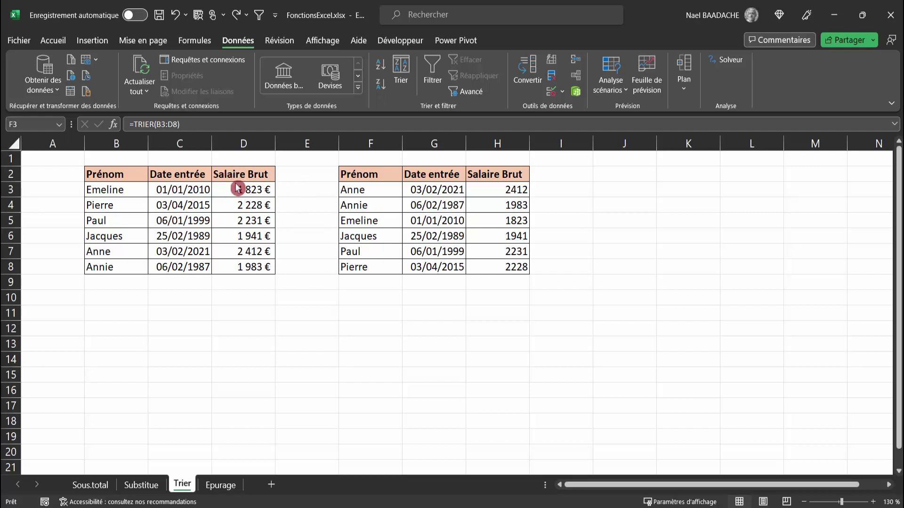
# Change the F3 formula to =TRIER(B3:D8;3;-1) to sort by gross salary, highest first
pyautogui.click(370, 193)
pyautogui.doubleClick(370, 188)
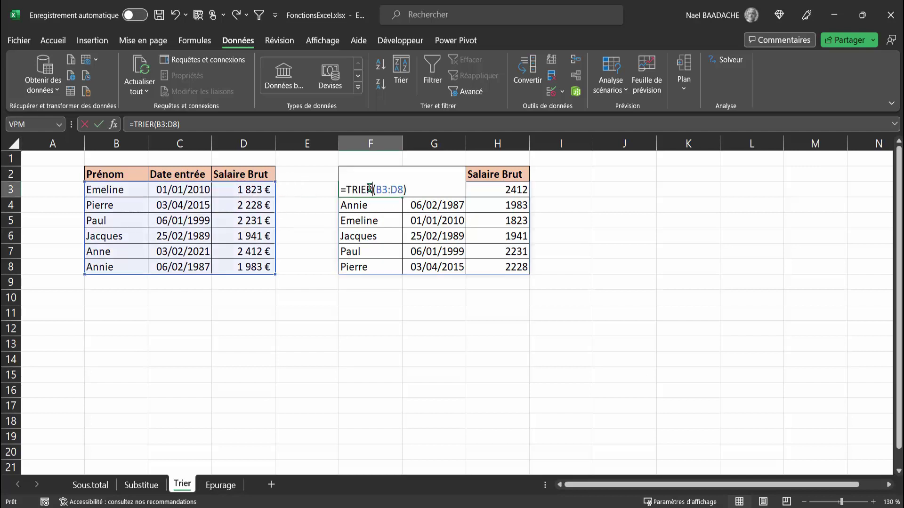
pyautogui.click(402, 189)
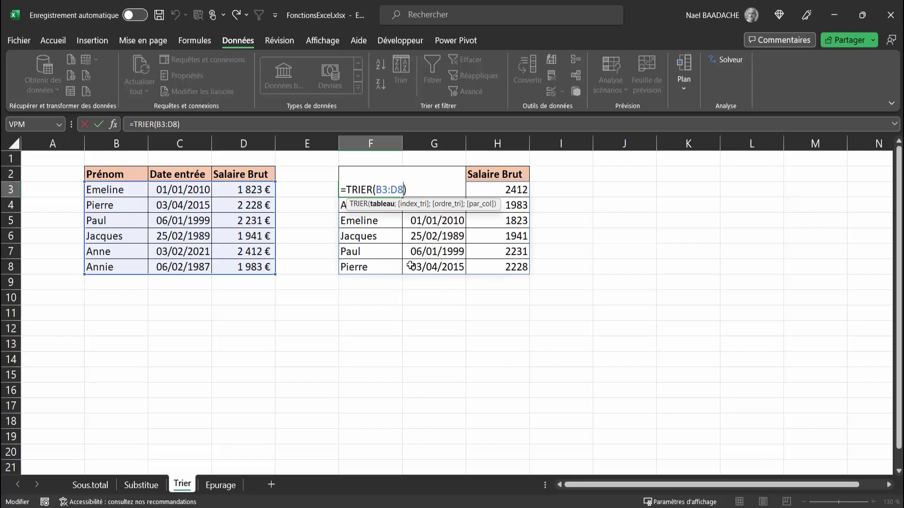
pyautogui.write(';')
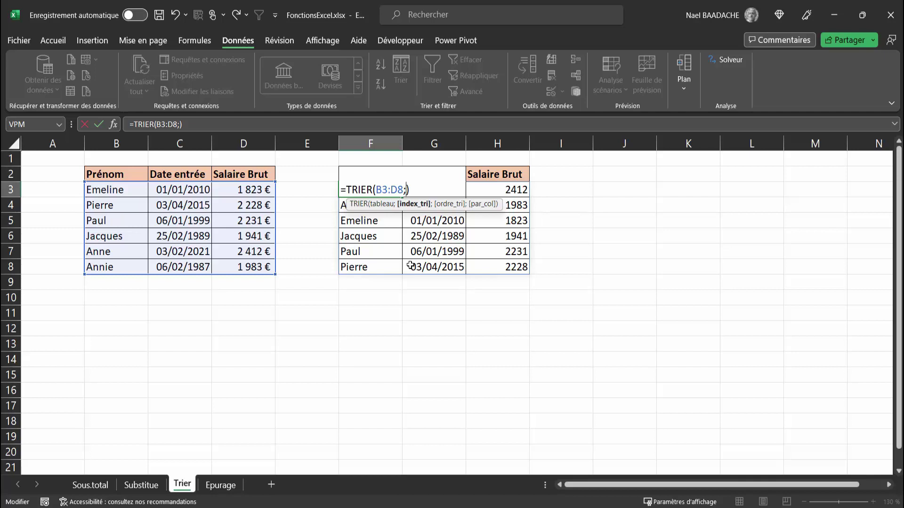
pyautogui.write('3')
pyautogui.write(';')
pyautogui.click(427, 217)
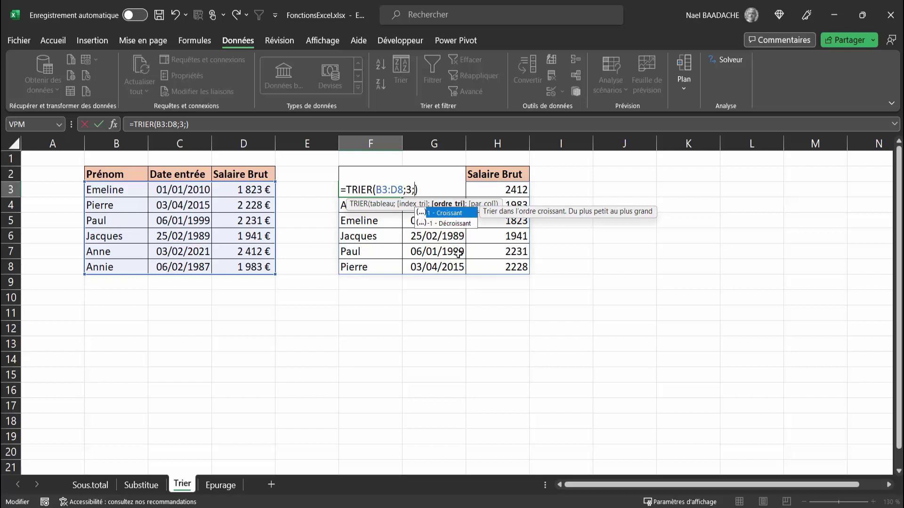
pyautogui.write('-1')
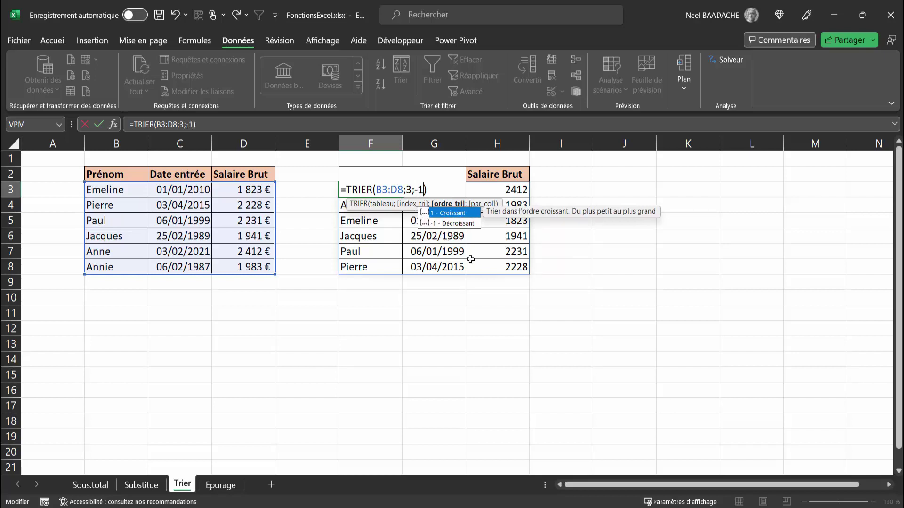
pyautogui.write(')')
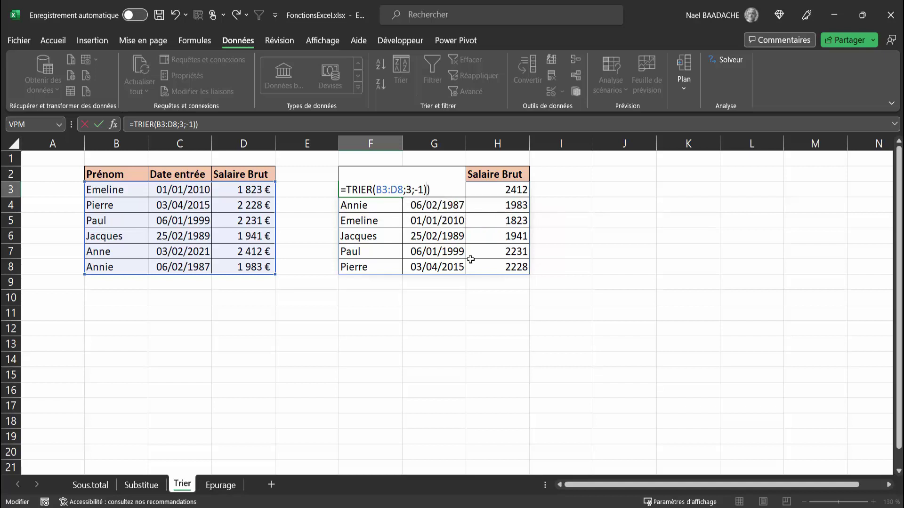
pyautogui.press('BackSpace')
pyautogui.press('Return')
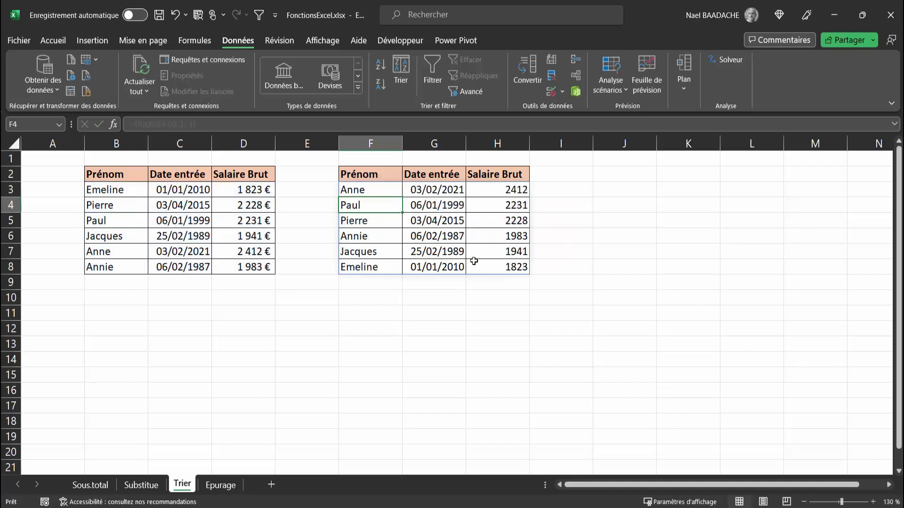
# Select the sorted salaries, first all six, then the top four, to check their totals
pyautogui.click(510, 190)
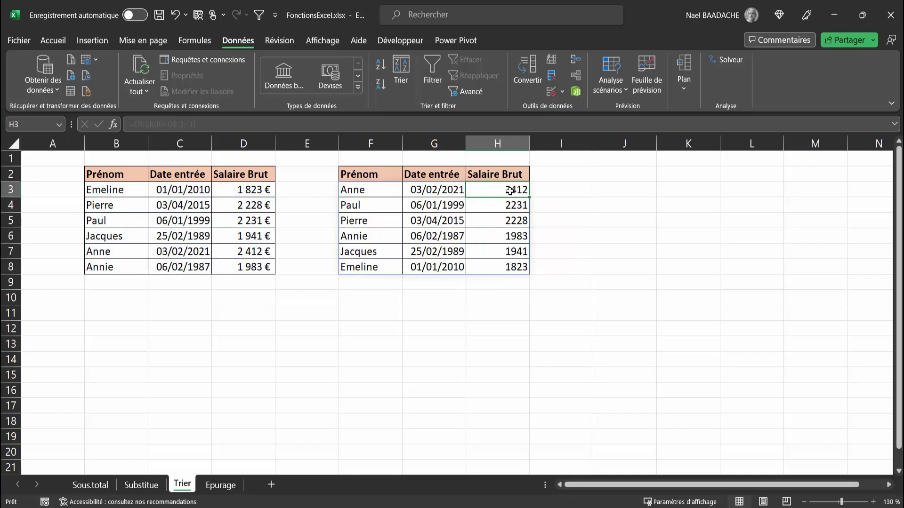
pyautogui.moveTo(511, 190); pyautogui.dragTo(518, 266)
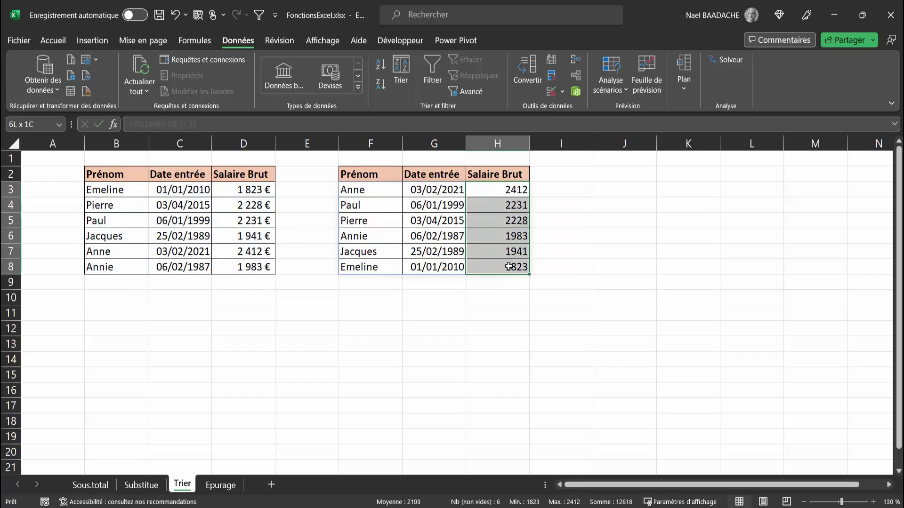
pyautogui.moveTo(513, 189); pyautogui.dragTo(516, 235)
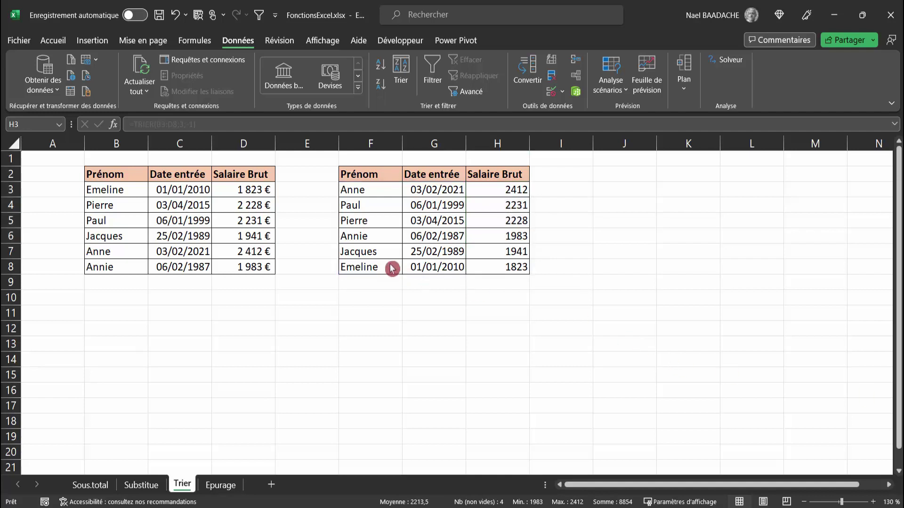
# Change the sort index in F3 from 3 to 2, giving =TRIER(B3:D8;2;-1)
pyautogui.doubleClick(366, 190)
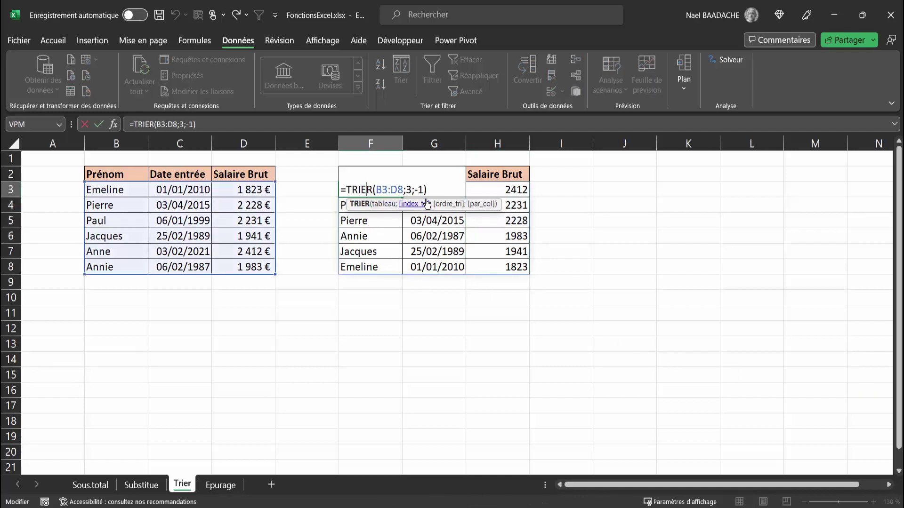
pyautogui.click(406, 188)
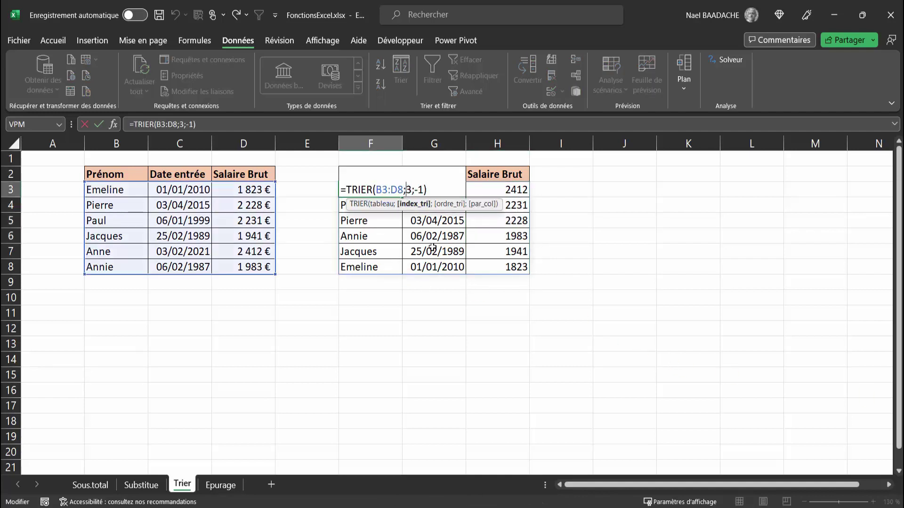
pyautogui.press('Delete')
pyautogui.write('2')
pyautogui.press('Return')
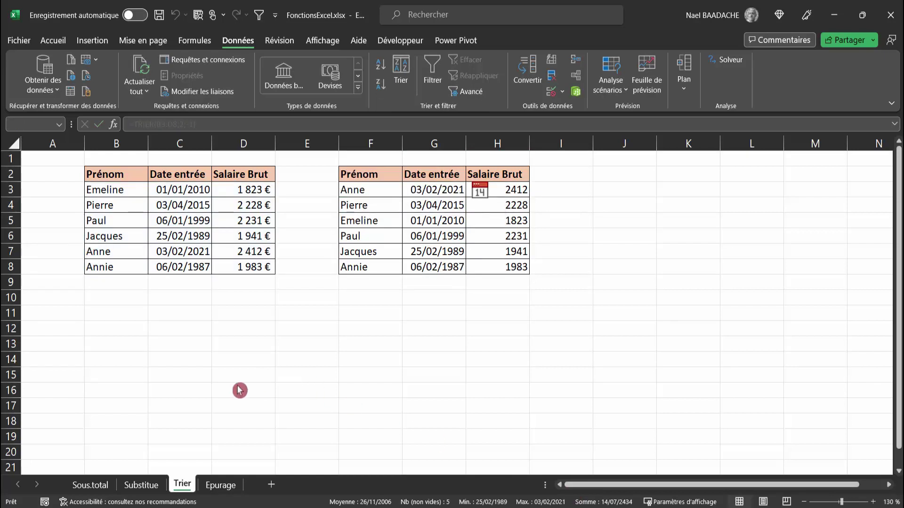
# On the Epurage sheet, enter =EPURAGE(C3) in D3 and fill it down to D4
pyautogui.click(220, 485)
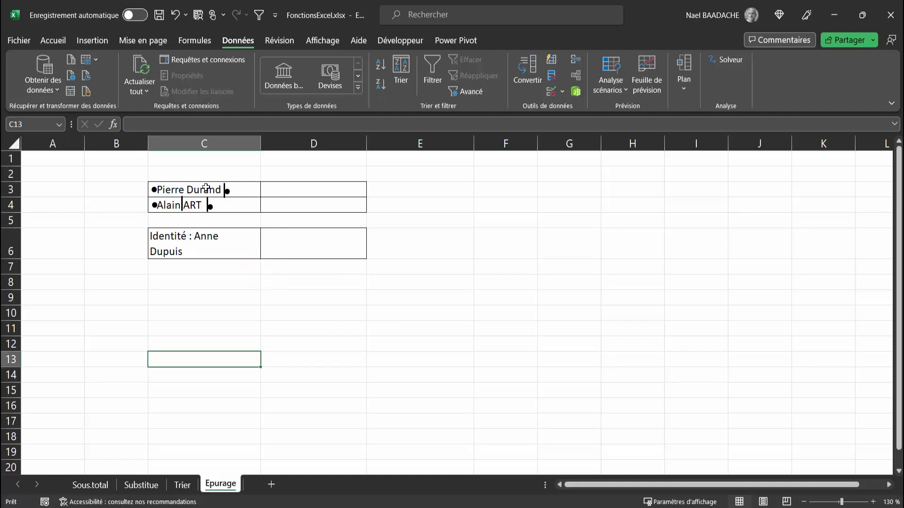
pyautogui.click(287, 188)
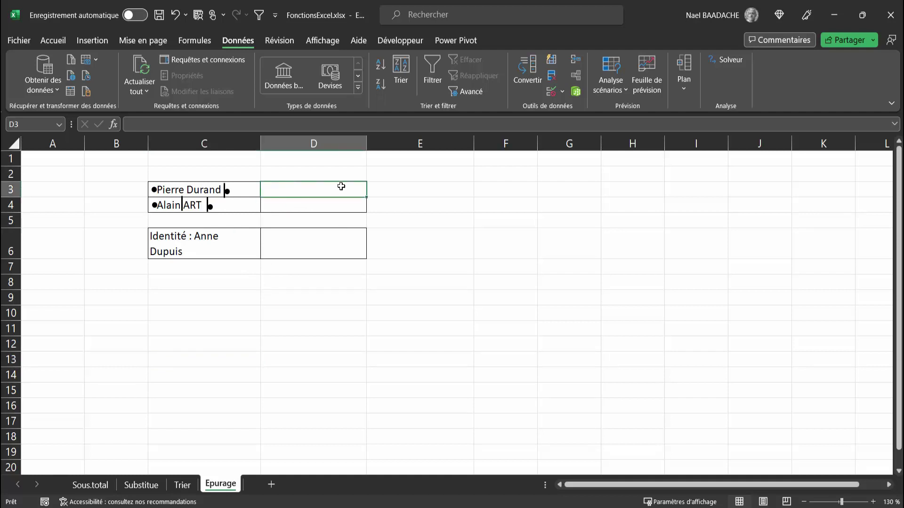
pyautogui.write('=epur')
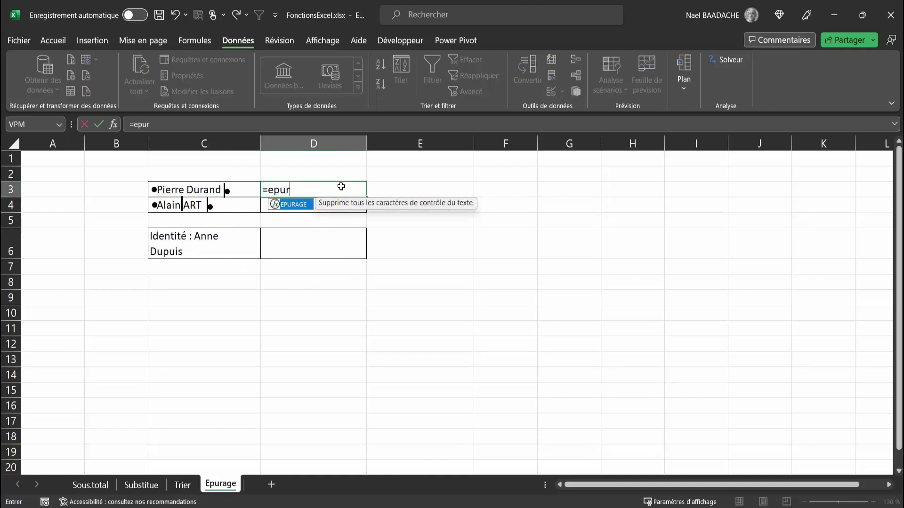
pyautogui.write('age(')
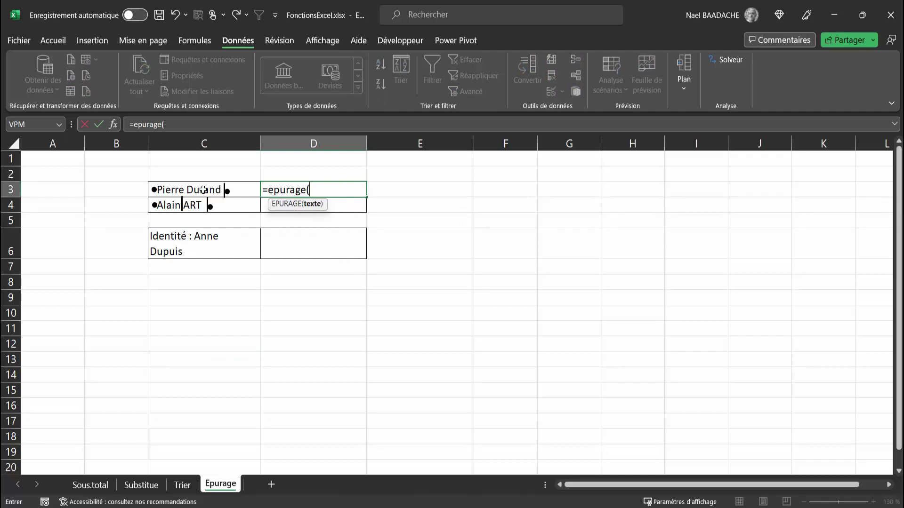
pyautogui.click(203, 189)
pyautogui.press('Return')
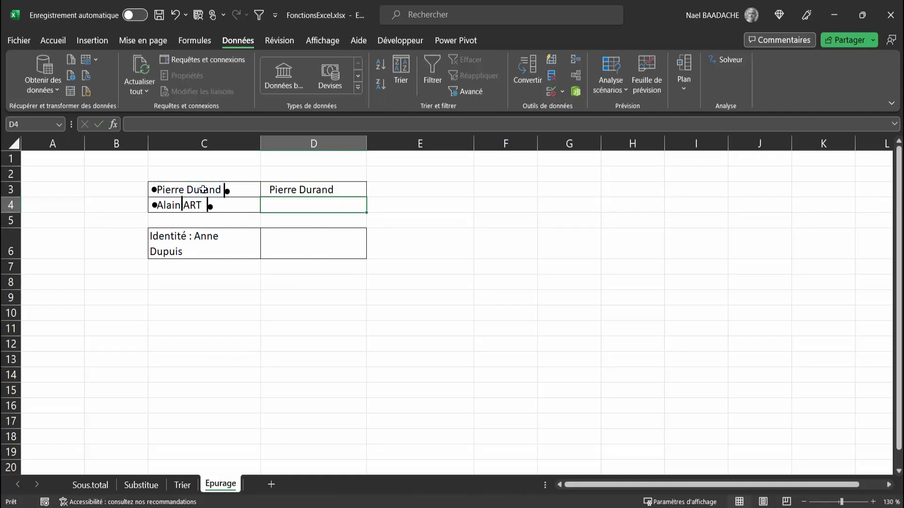
pyautogui.click(308, 188)
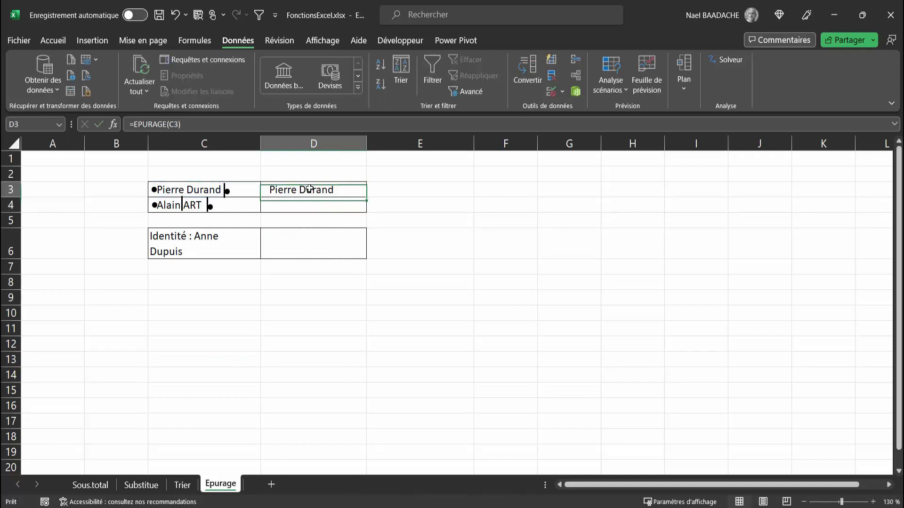
pyautogui.doubleClick(366, 196)
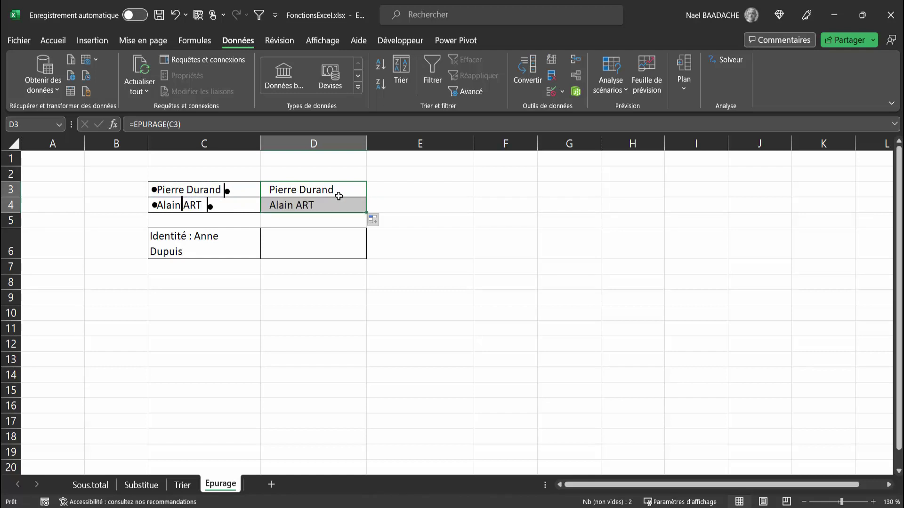
pyautogui.click(303, 243)
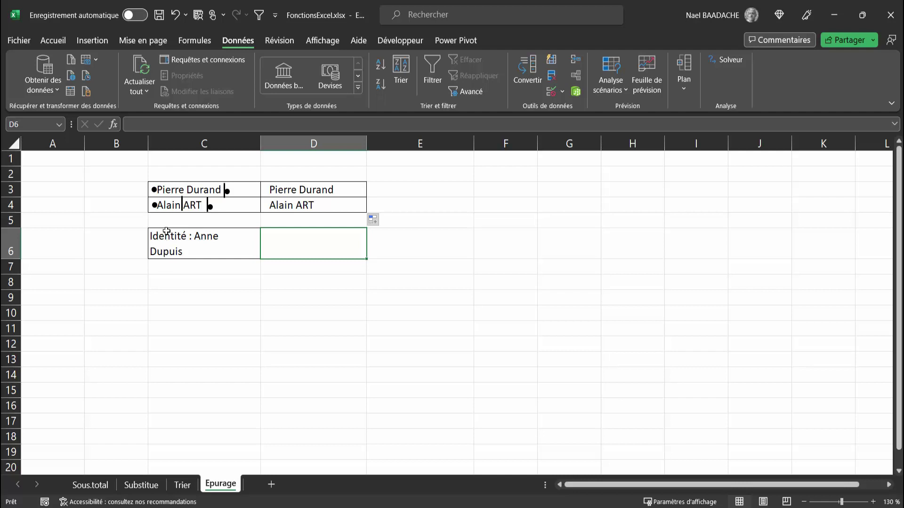
# Enter =EPURAGE(C6) in D6 to flatten the two-line identity text
pyautogui.write('=')
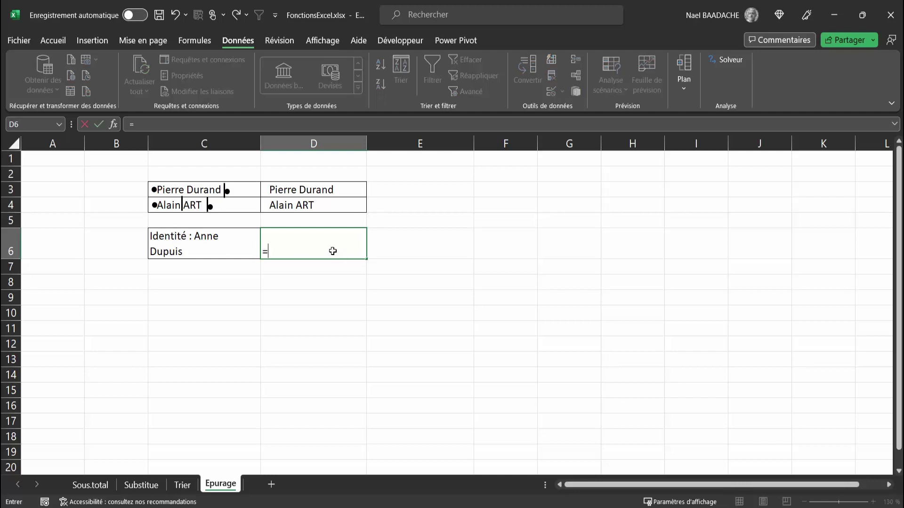
pyautogui.write('epurage')
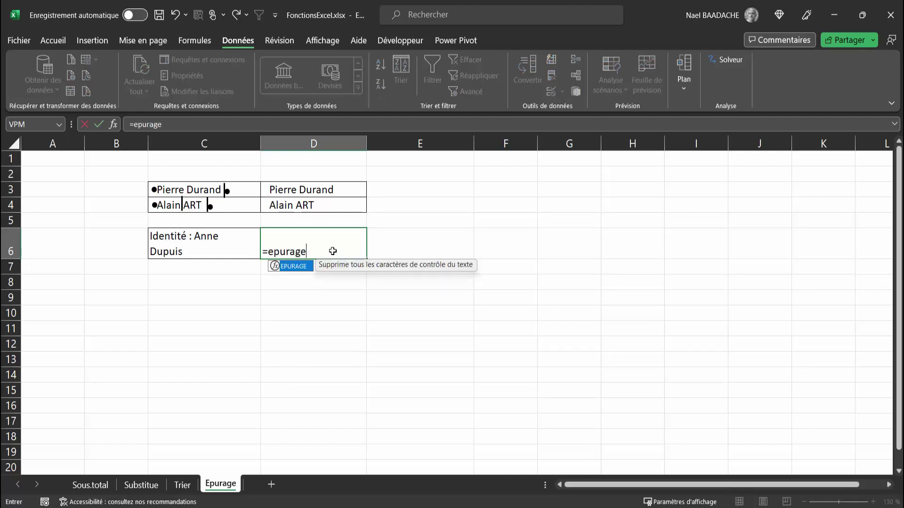
pyautogui.write('(')
pyautogui.click(200, 240)
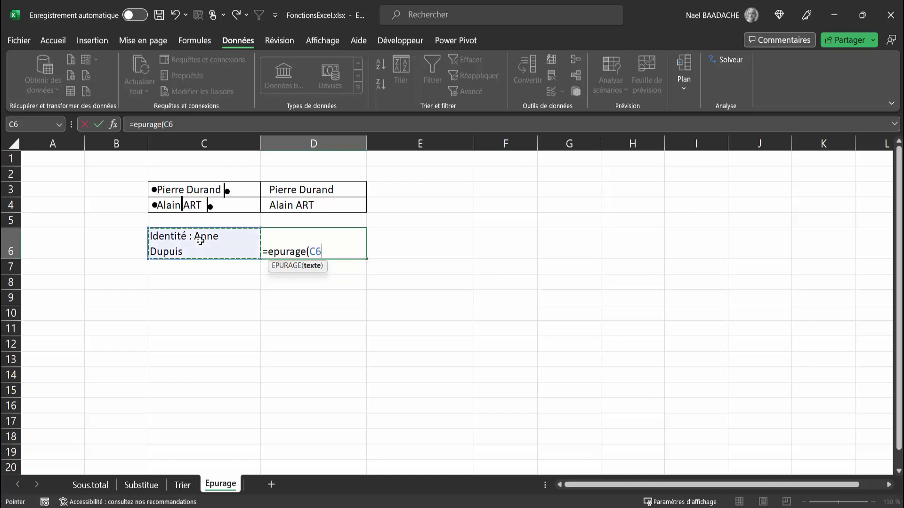
pyautogui.write(')')
pyautogui.press('Return')
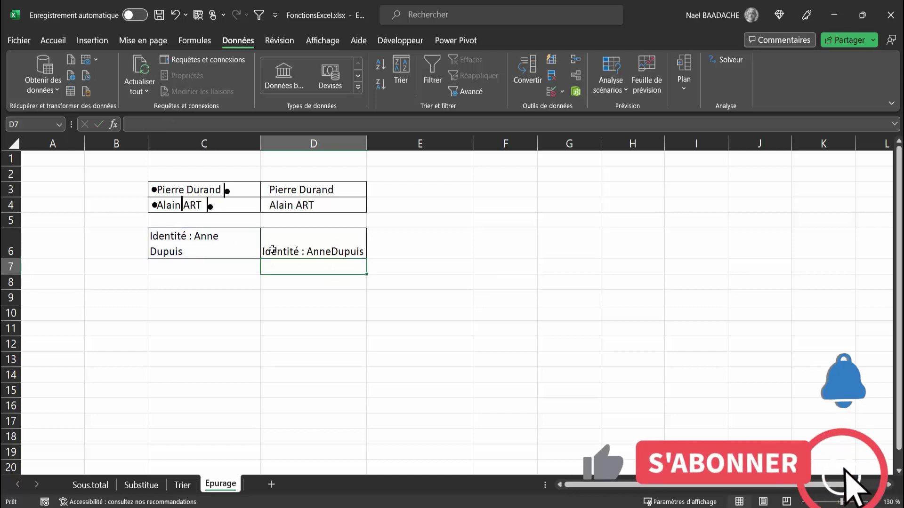
pyautogui.click(276, 249)
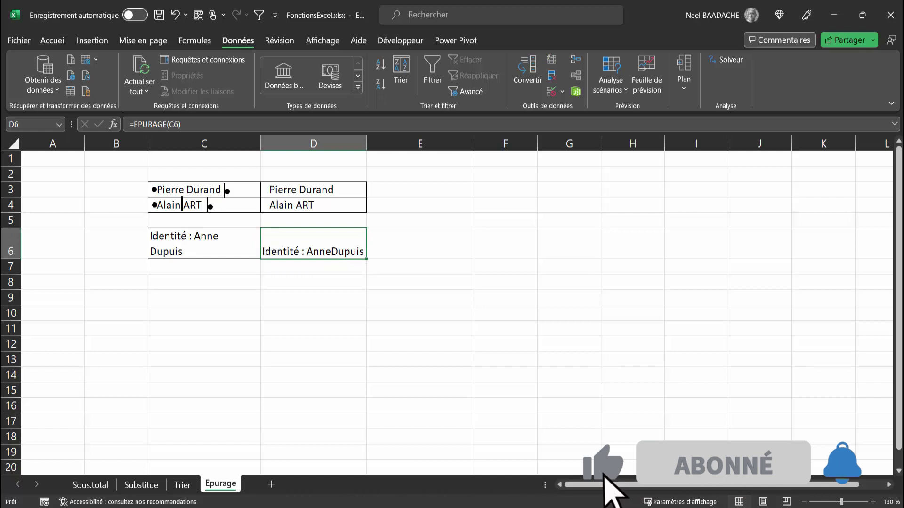